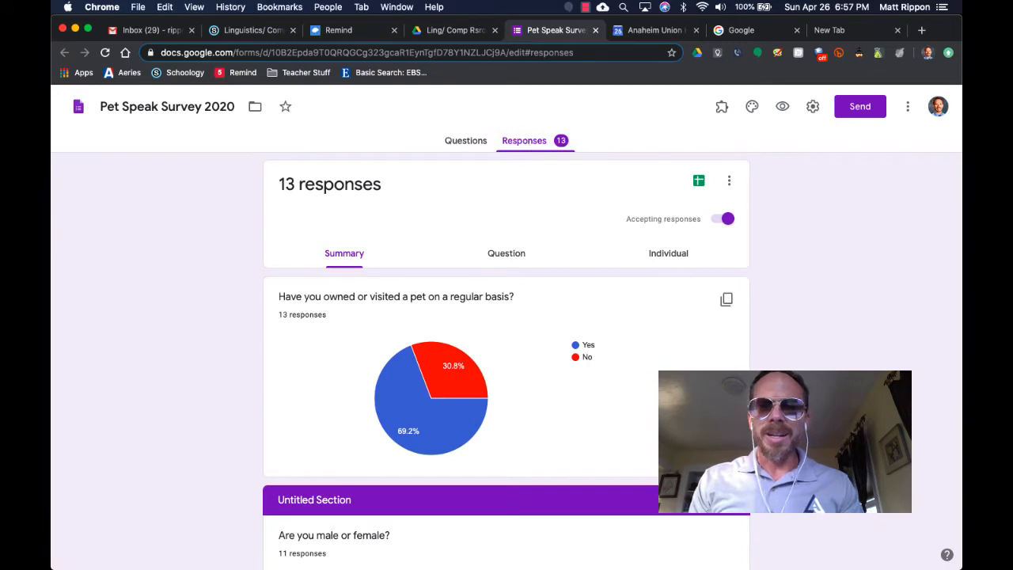
- Review the summary charts for every question in the Pet Speak Survey 2020 responses
scroll(756, 380, down, 2)
scroll(507, 361, down, 3)
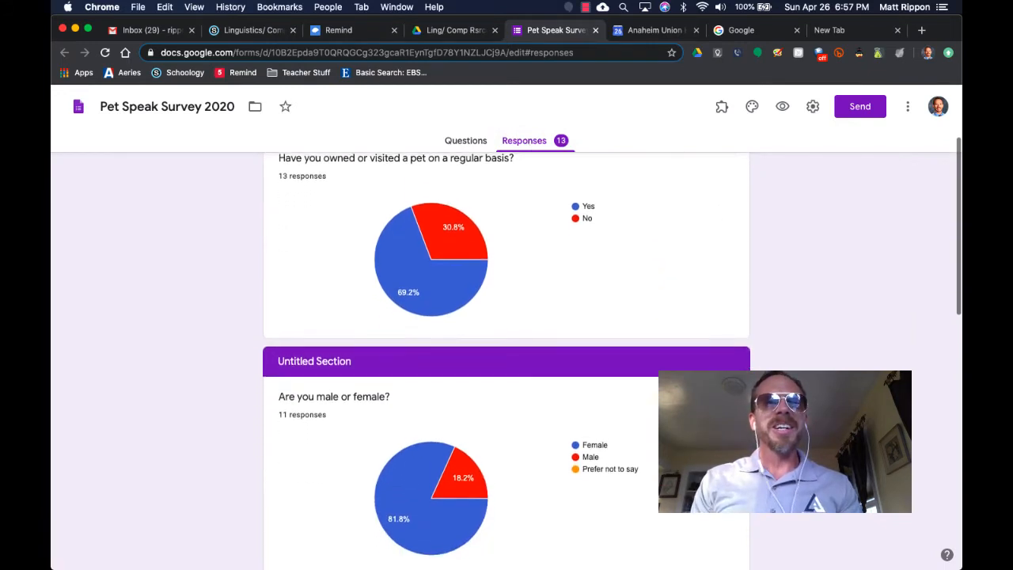
scroll(708, 321, down, 2)
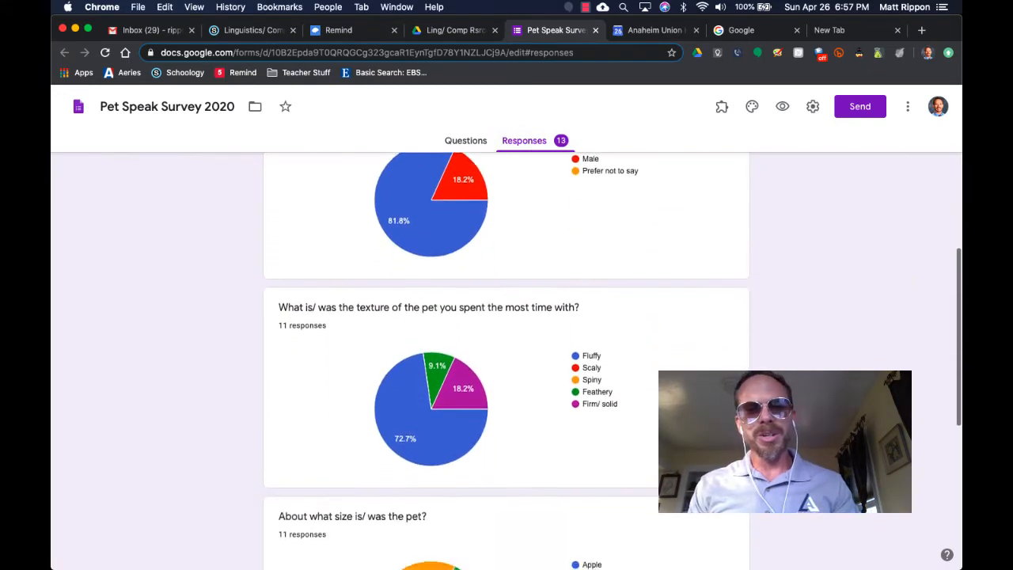
scroll(706, 296, down, 1)
scroll(706, 296, down, 3)
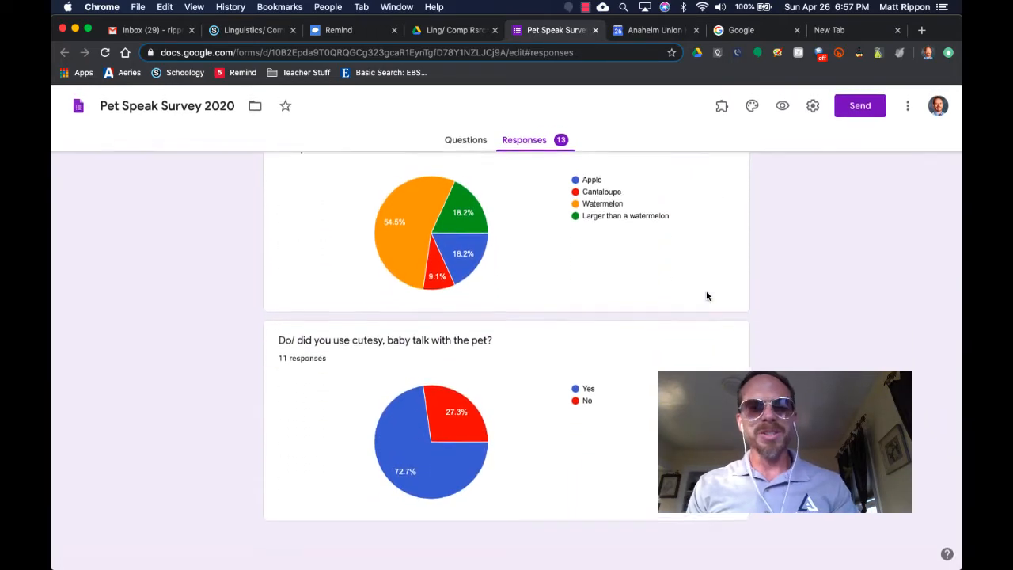
scroll(706, 296, up, 15)
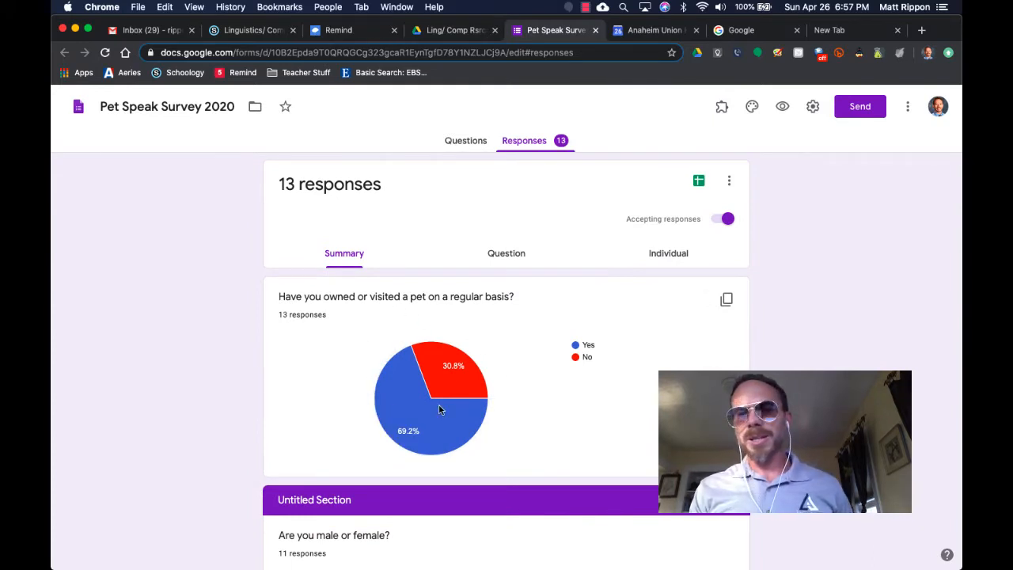
mouse_move(446, 368)
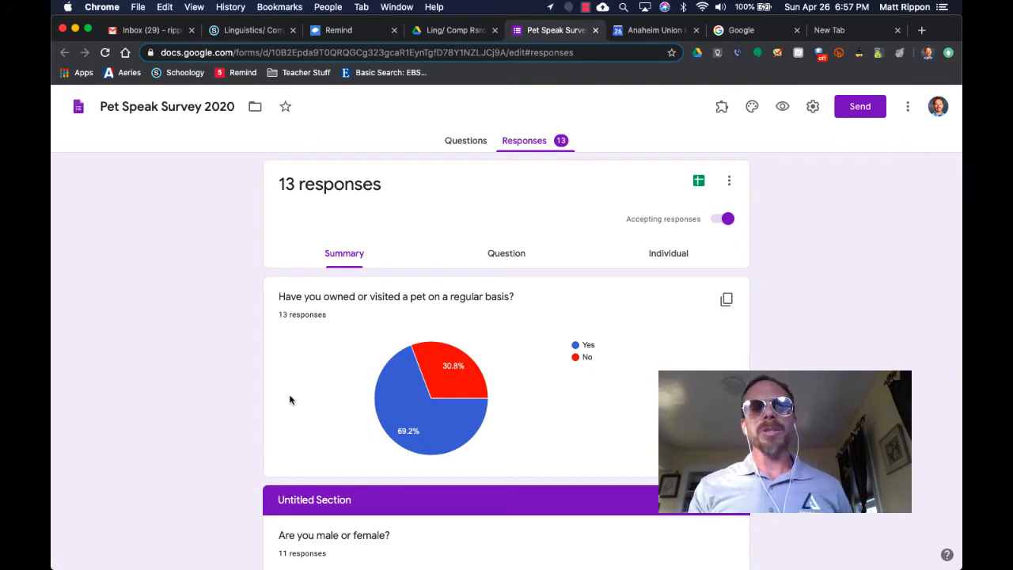
scroll(289, 400, down, 5)
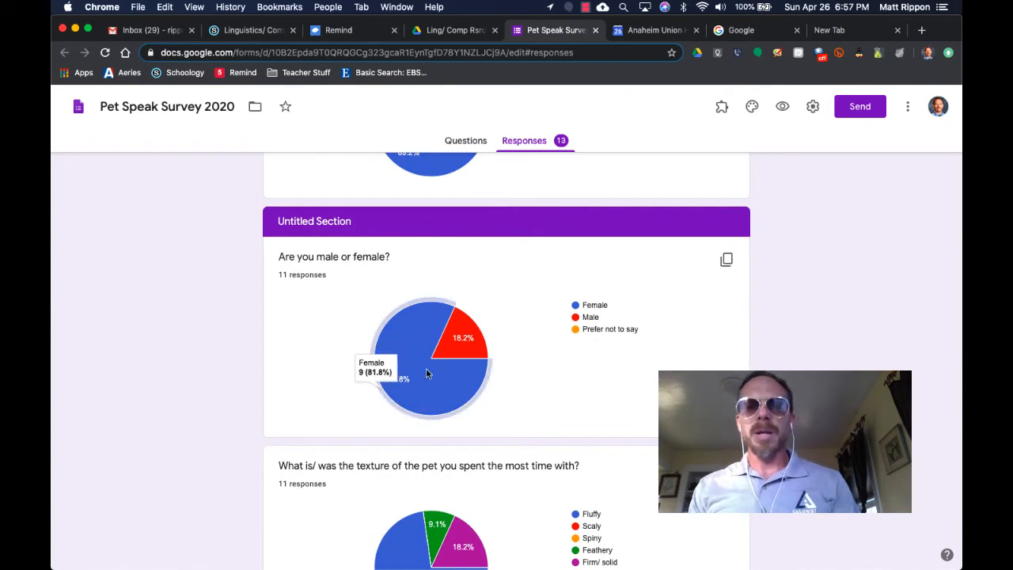
scroll(422, 377, down, 10)
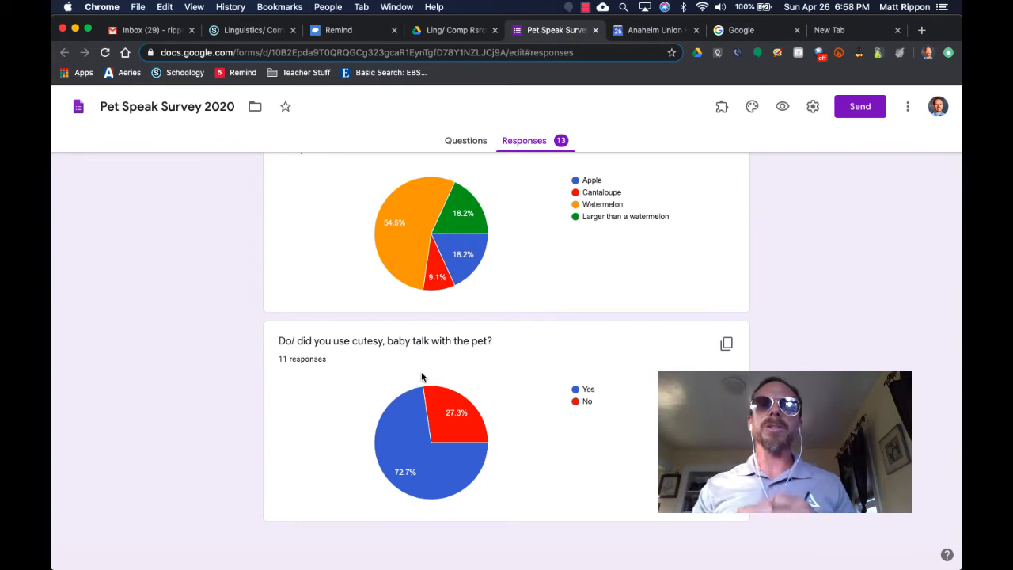
scroll(306, 253, up, 15)
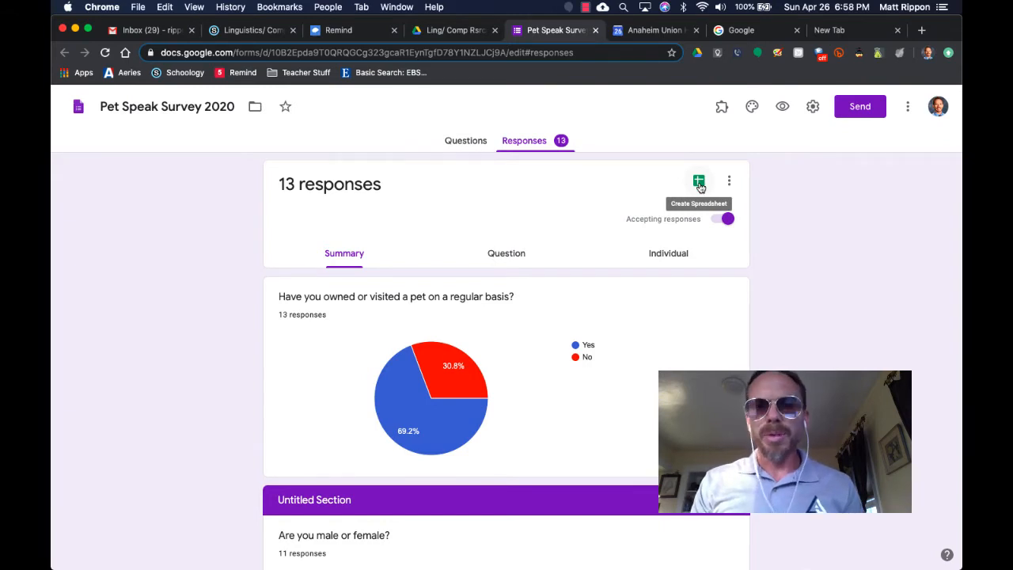
- Create a new spreadsheet from the form's responses and open it
click(699, 182)
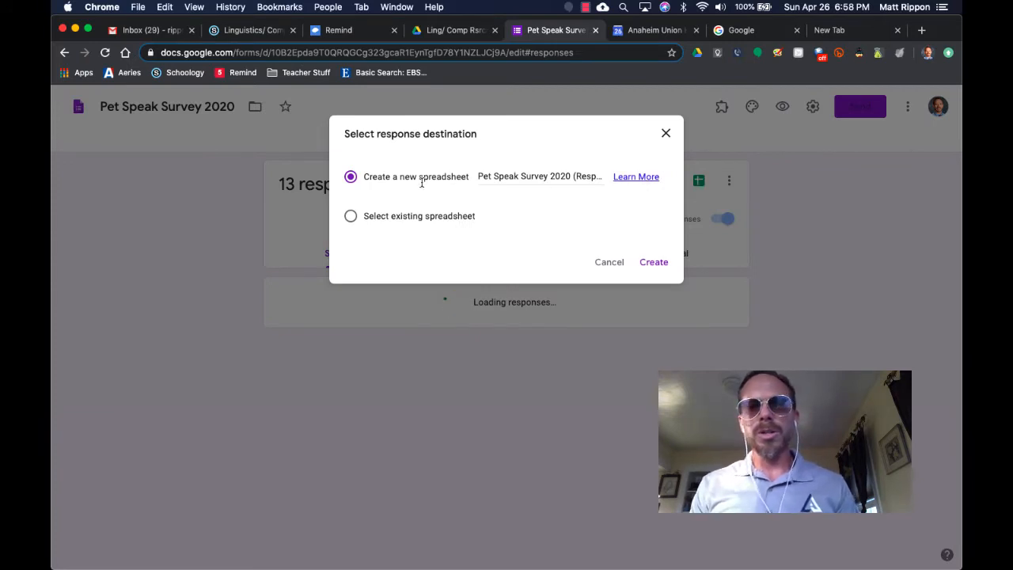
click(652, 265)
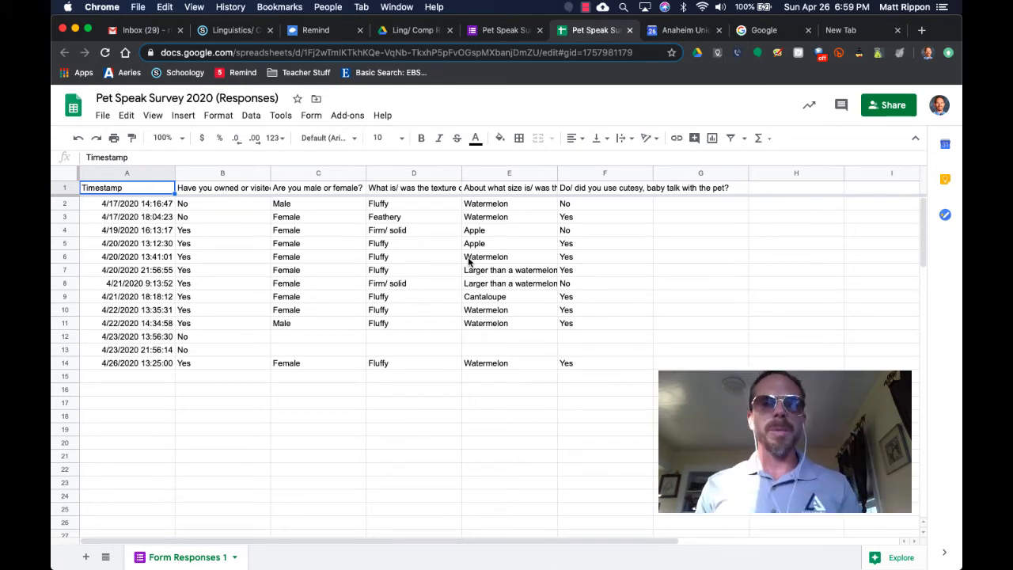
click(586, 7)
click(601, 24)
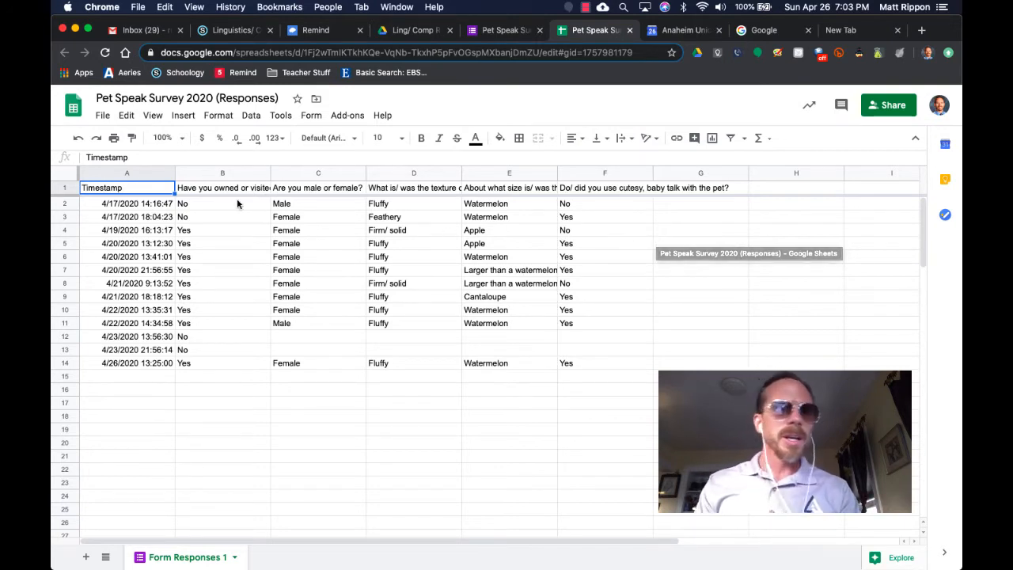
- Sort the sheet A → Z by column B, the question on owning or visiting a pet
click(198, 174)
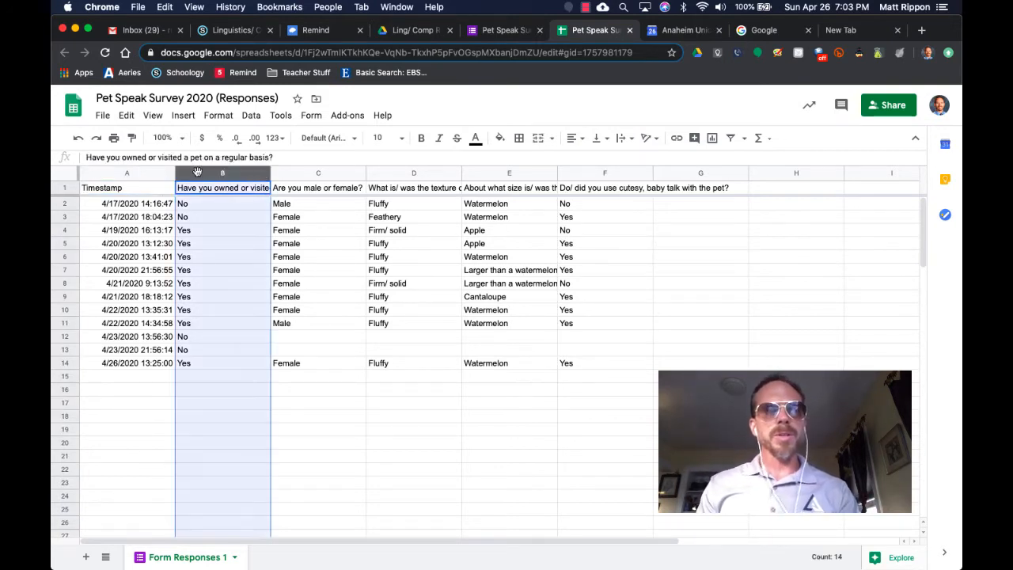
click(264, 174)
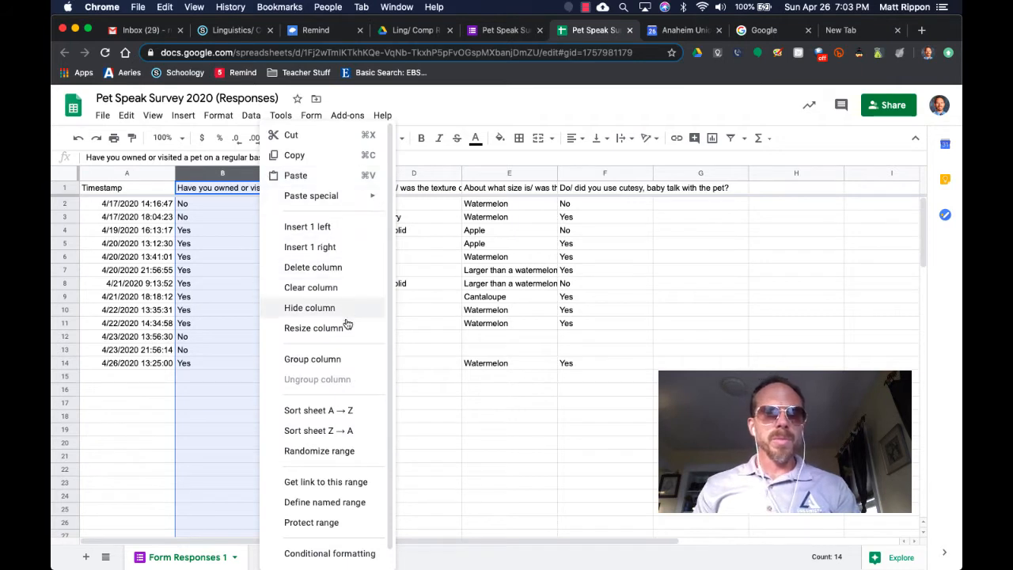
click(314, 412)
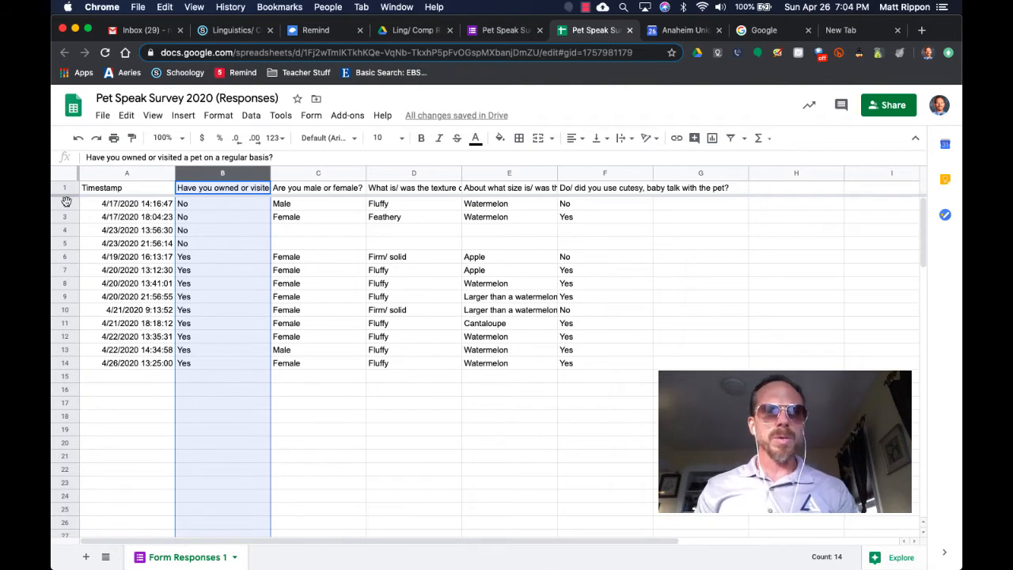
- Delete rows 2–5, the respondents who answered No to owning or visiting a pet
drag(67, 202, 599, 247)
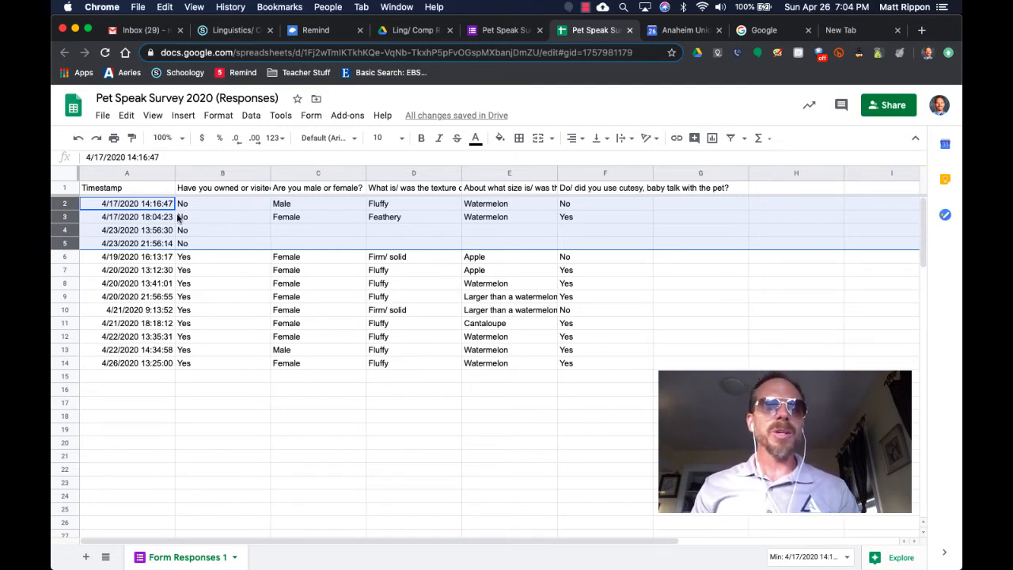
right_click(62, 208)
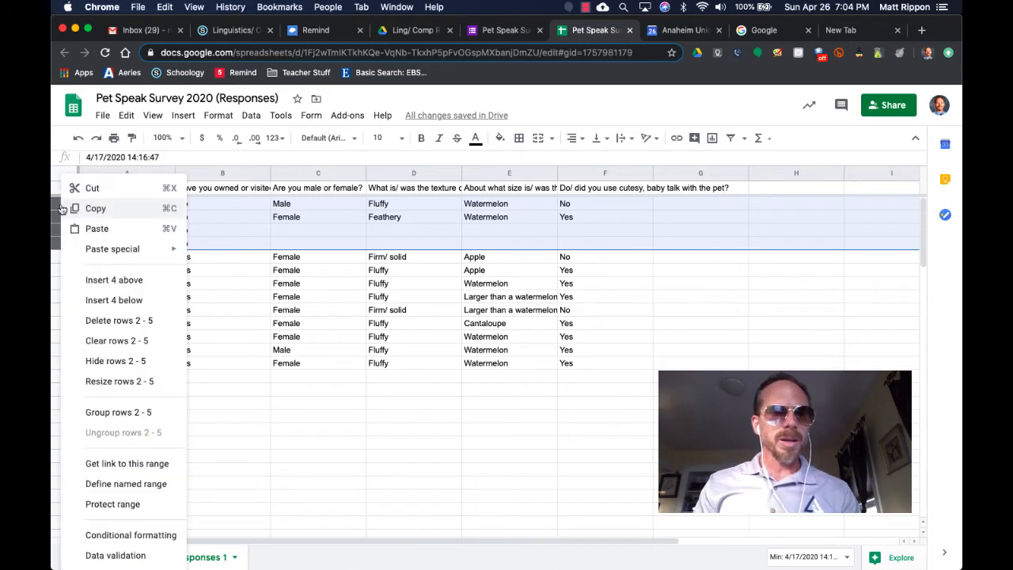
click(115, 323)
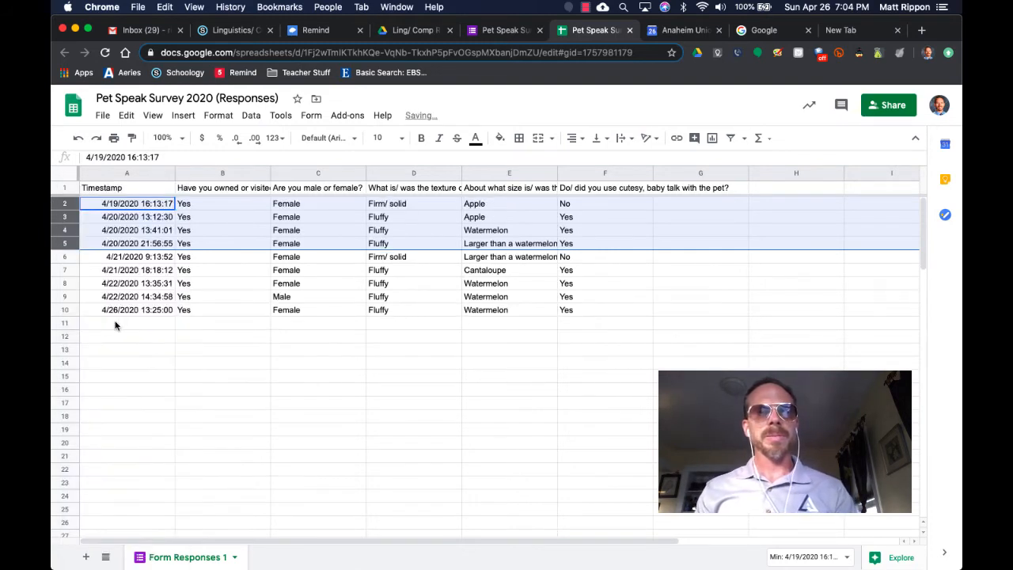
click(332, 295)
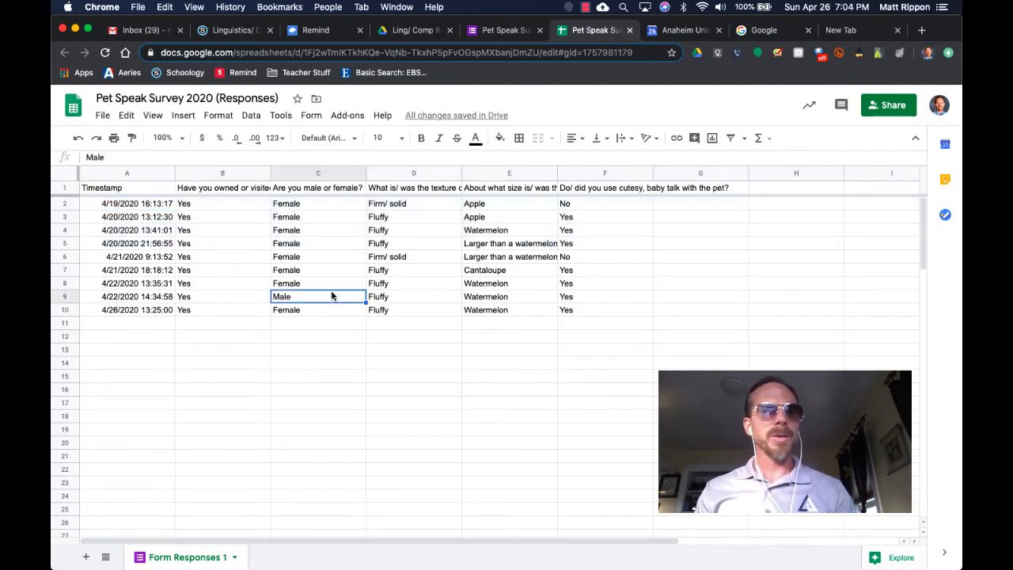
- Sort the sheet A → Z by column C, the male or female question
click(337, 172)
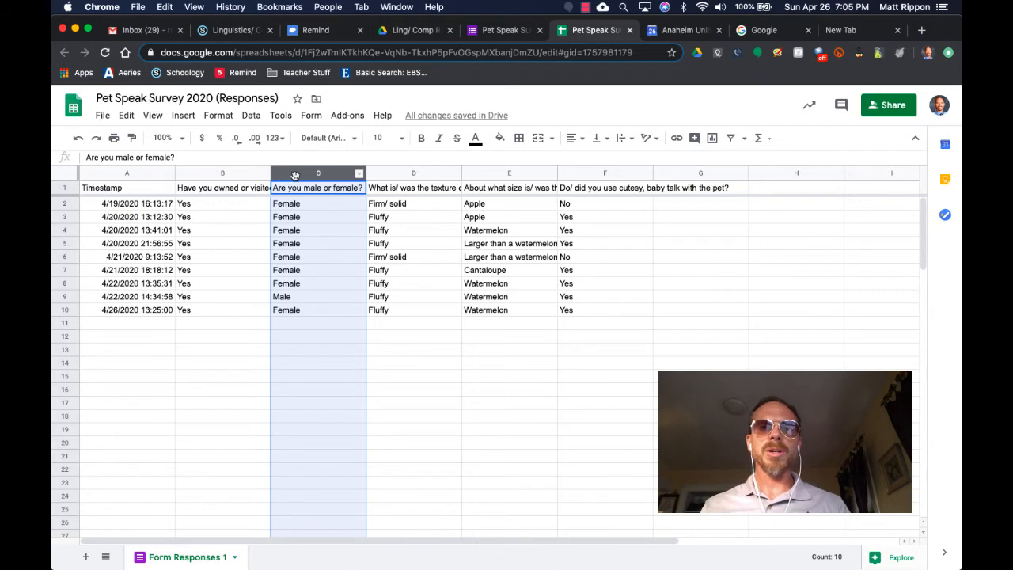
click(244, 173)
click(305, 173)
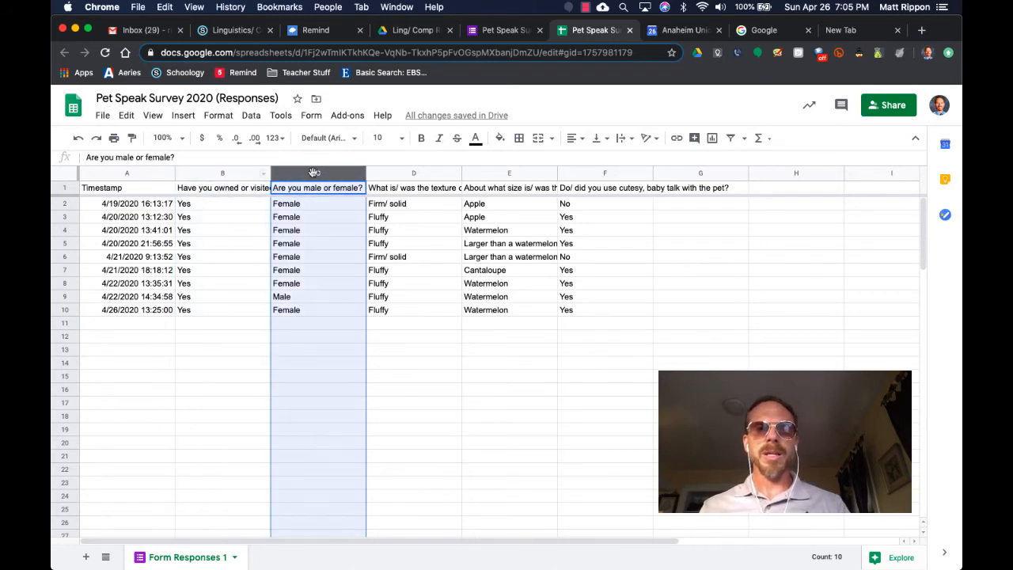
click(360, 175)
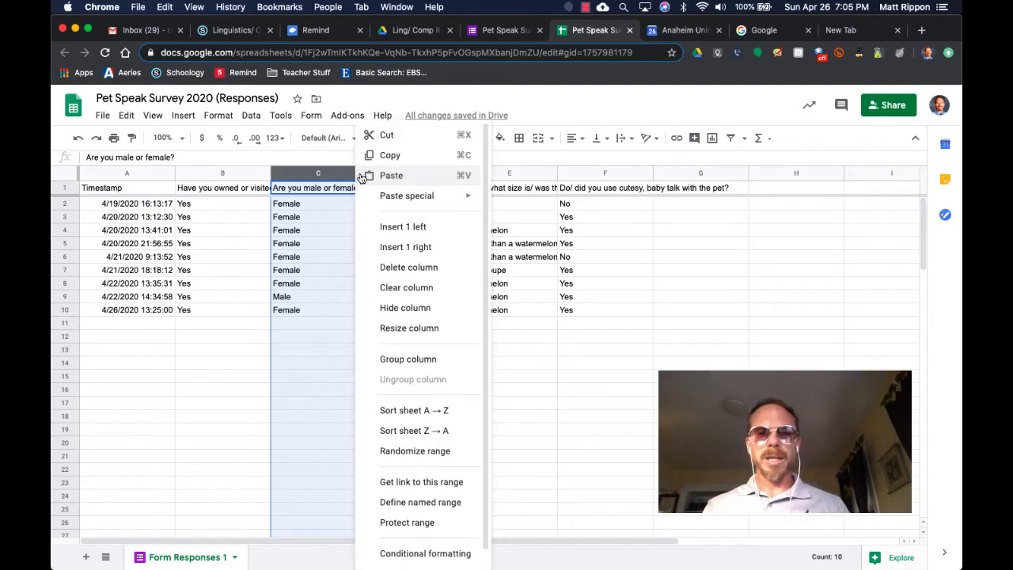
click(398, 415)
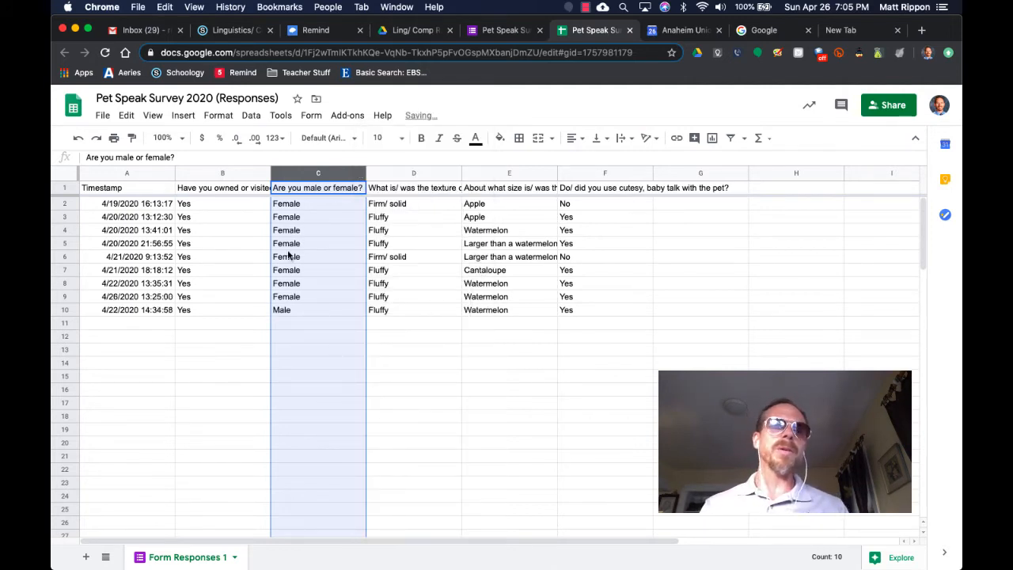
click(139, 322)
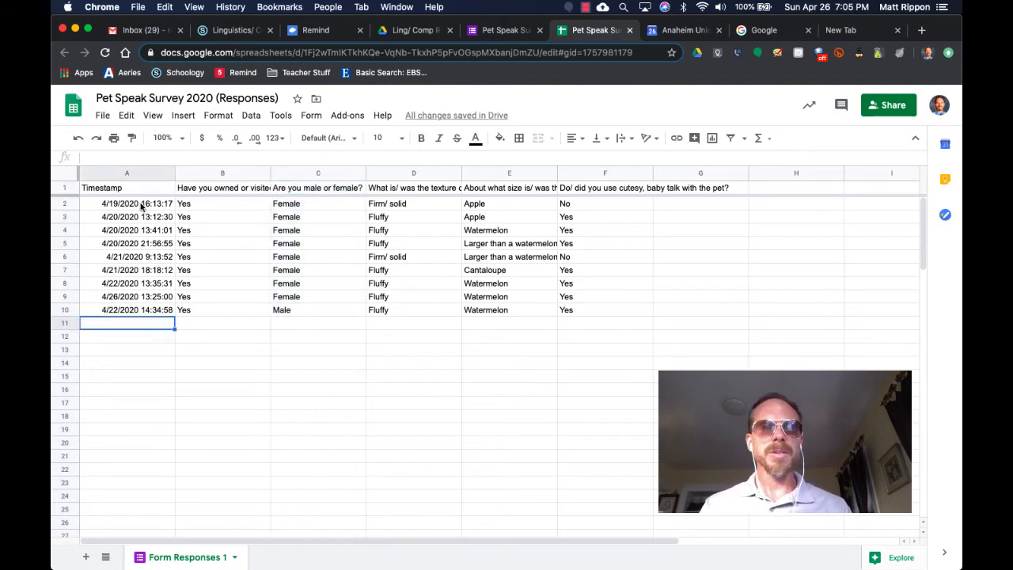
- Insert a pie chart of the female respondents' baby talk answers in F2:F9
drag(303, 203, 620, 300)
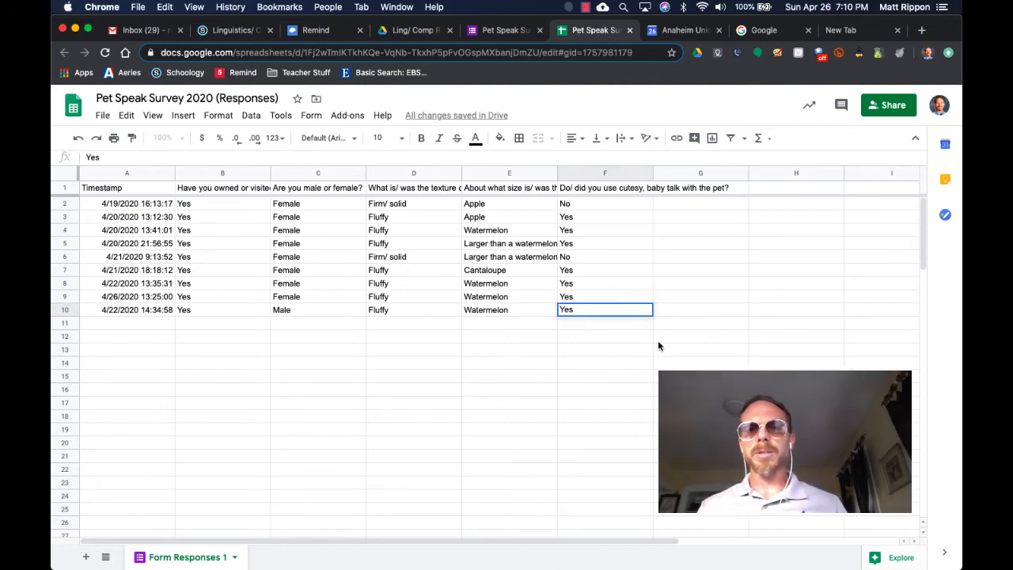
click(641, 353)
click(617, 296)
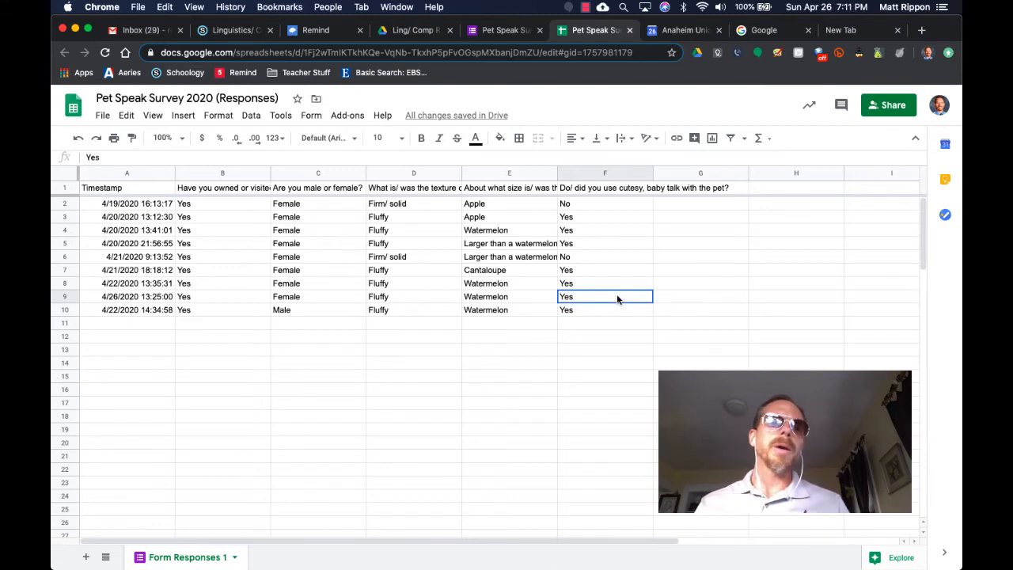
drag(617, 294, 609, 203)
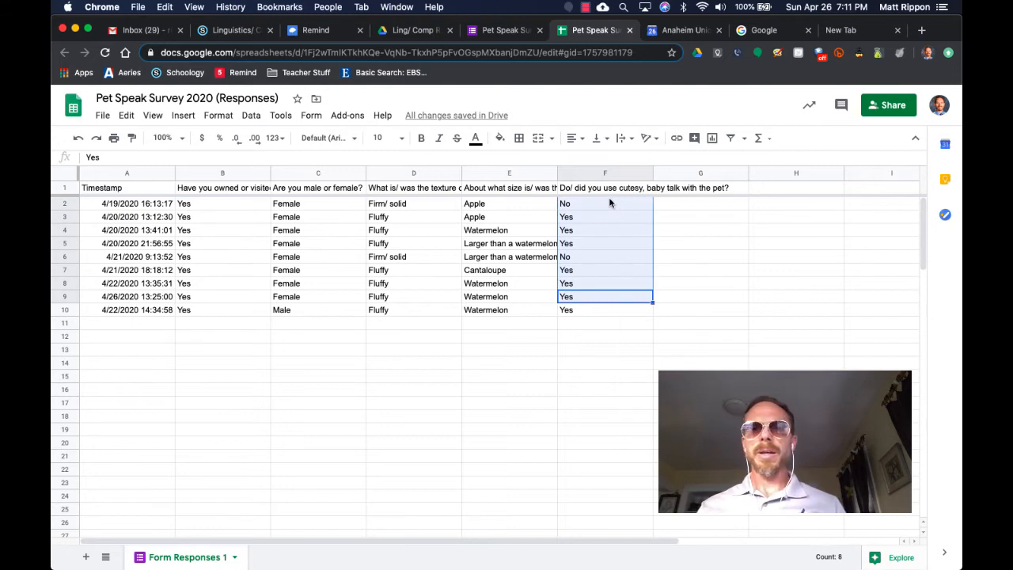
click(183, 116)
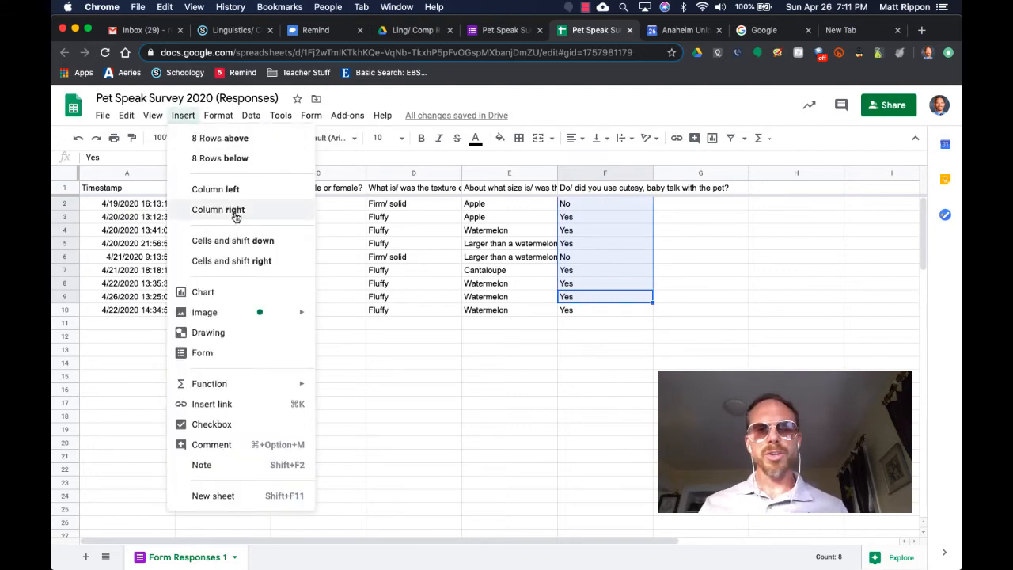
click(208, 296)
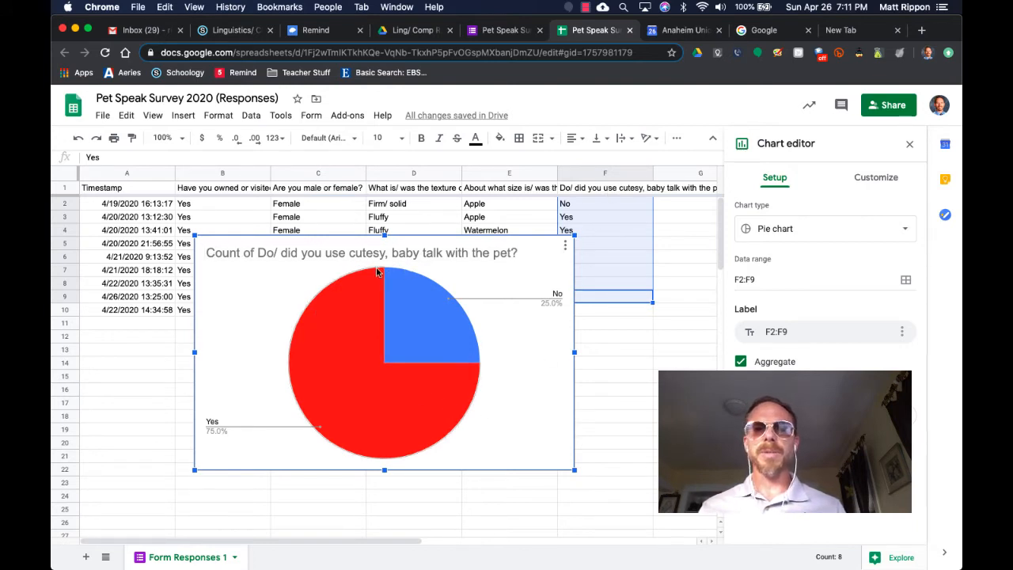
- Change the female respondents' pie chart title to "Females who use cutesy, baby talk with pets"
click(207, 255)
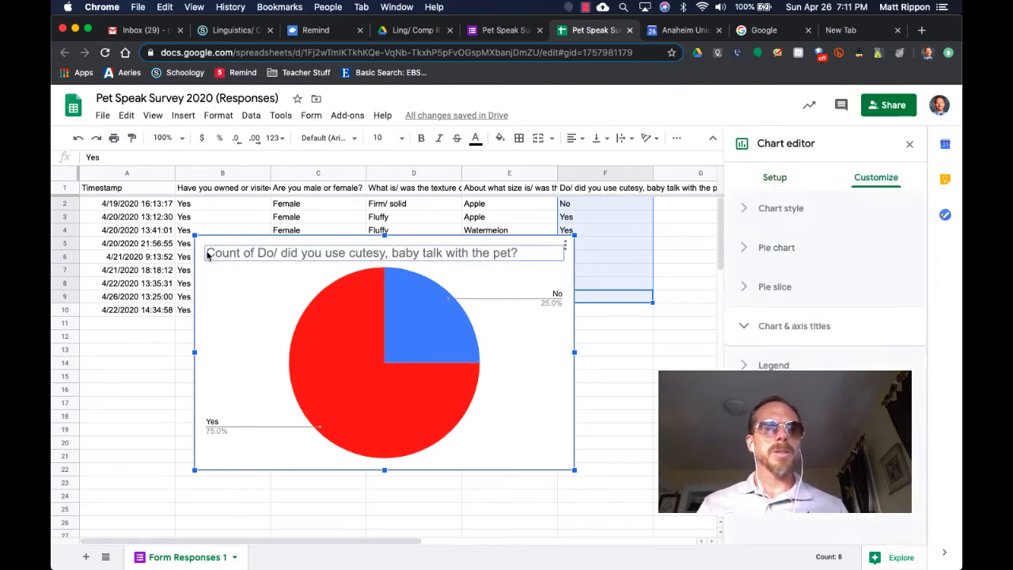
click(208, 253)
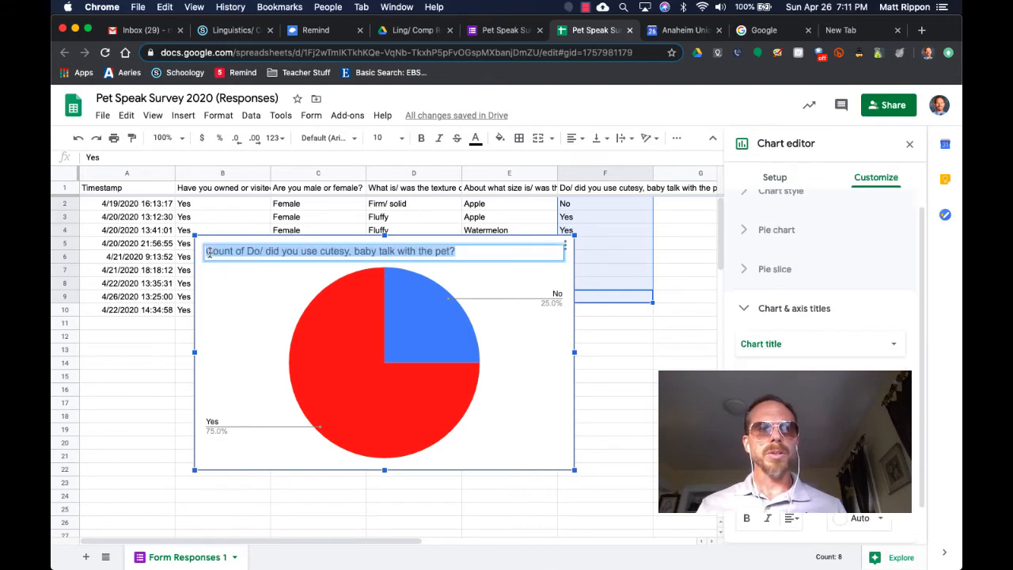
key(BackSpace)
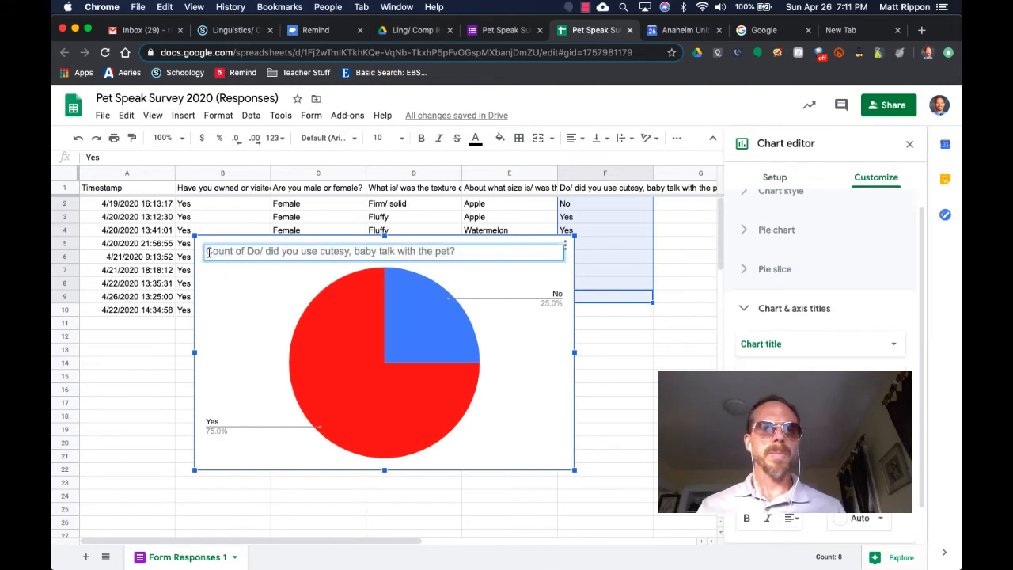
text(Femal)
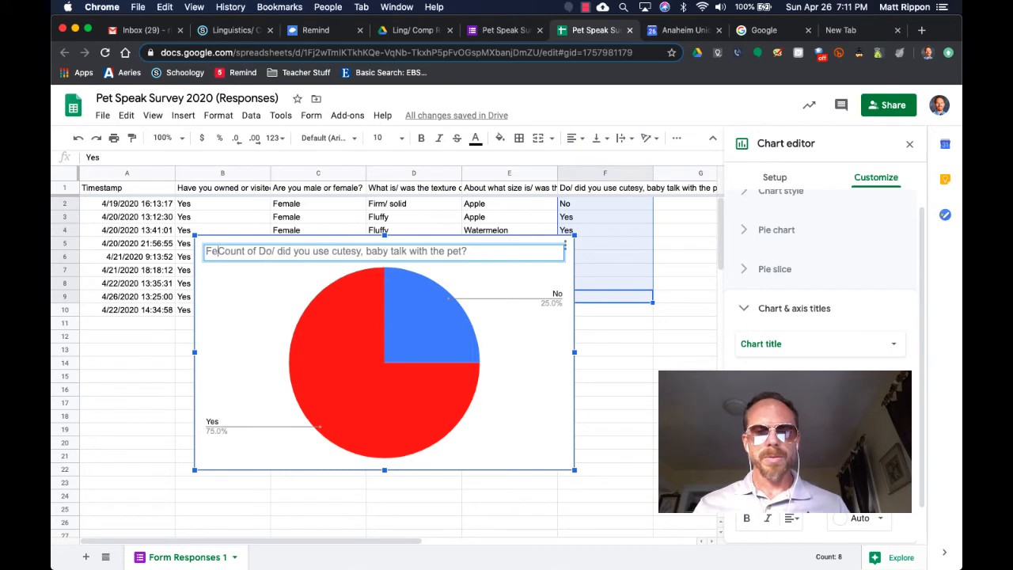
text(es who)
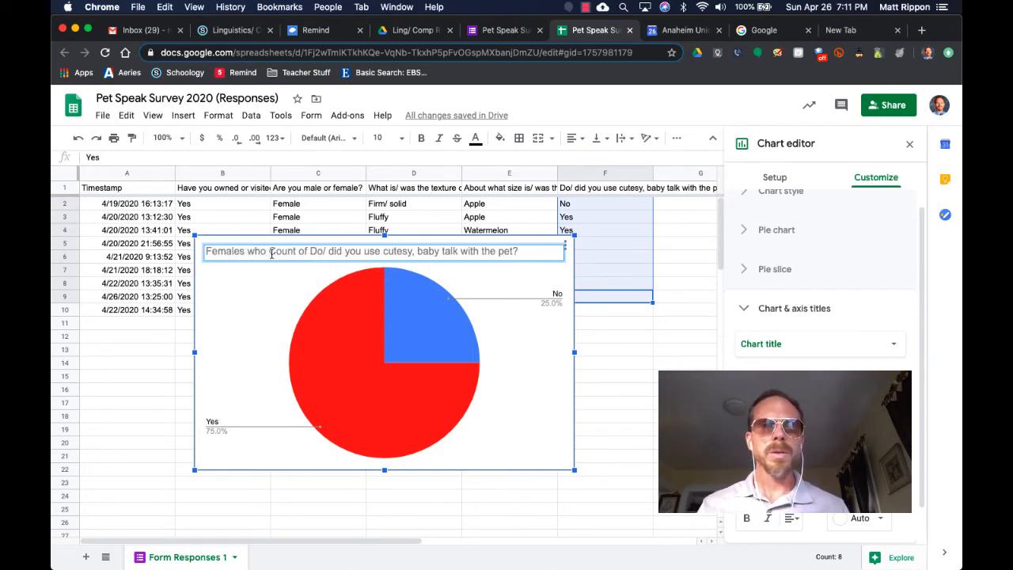
drag(270, 251, 364, 251)
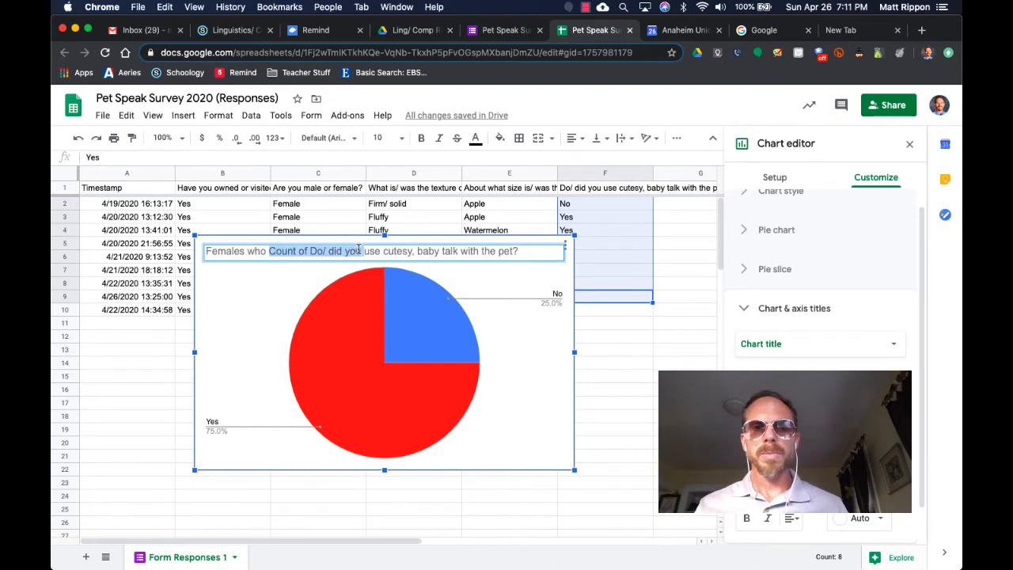
key(BackSpace)
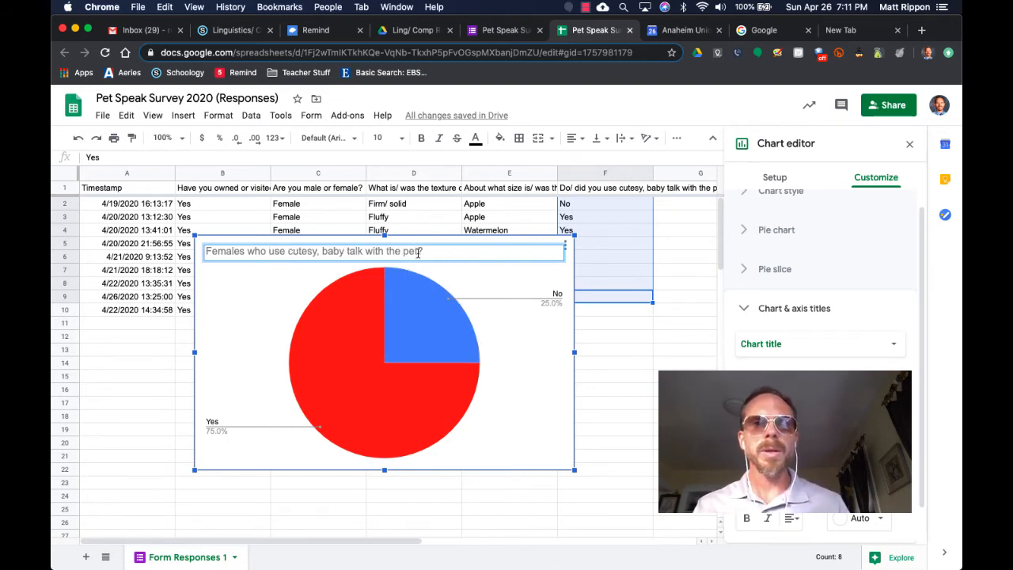
click(418, 251)
text(s)
key(Delete)
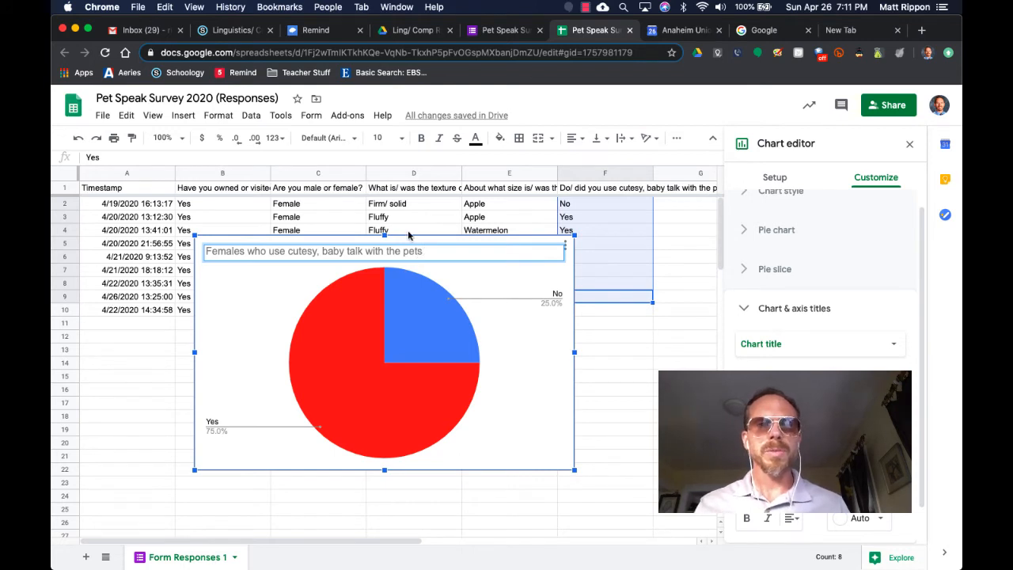
double_click(391, 250)
key(BackSpace)
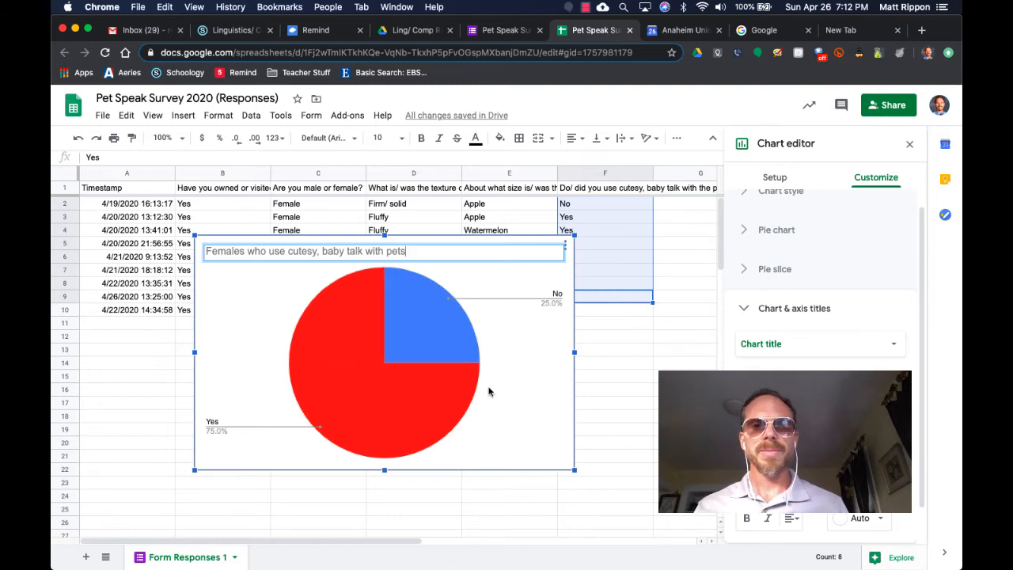
click(604, 364)
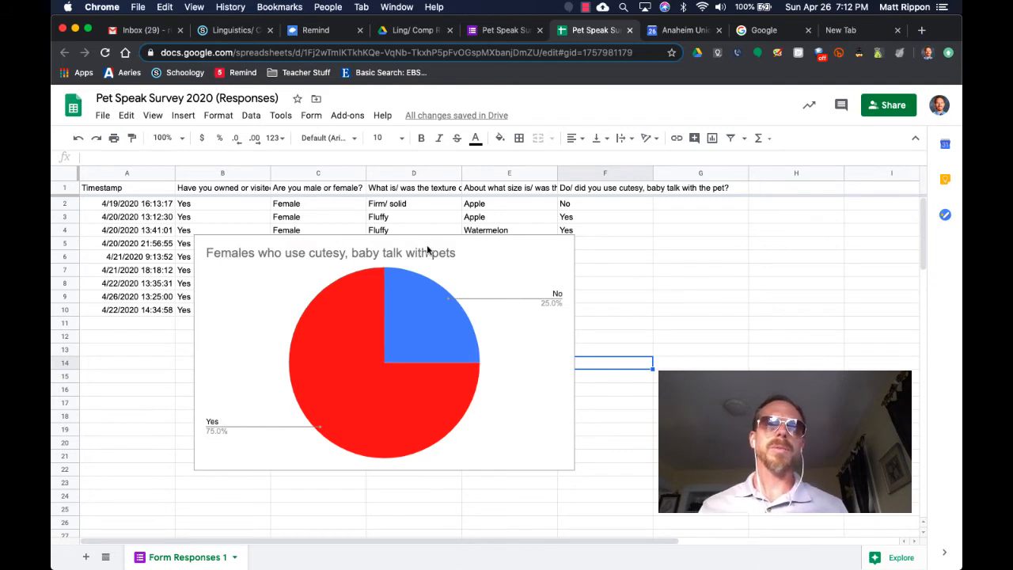
- Move the female respondents' pie chart below the response data, with its top edge at row 12
click(427, 309)
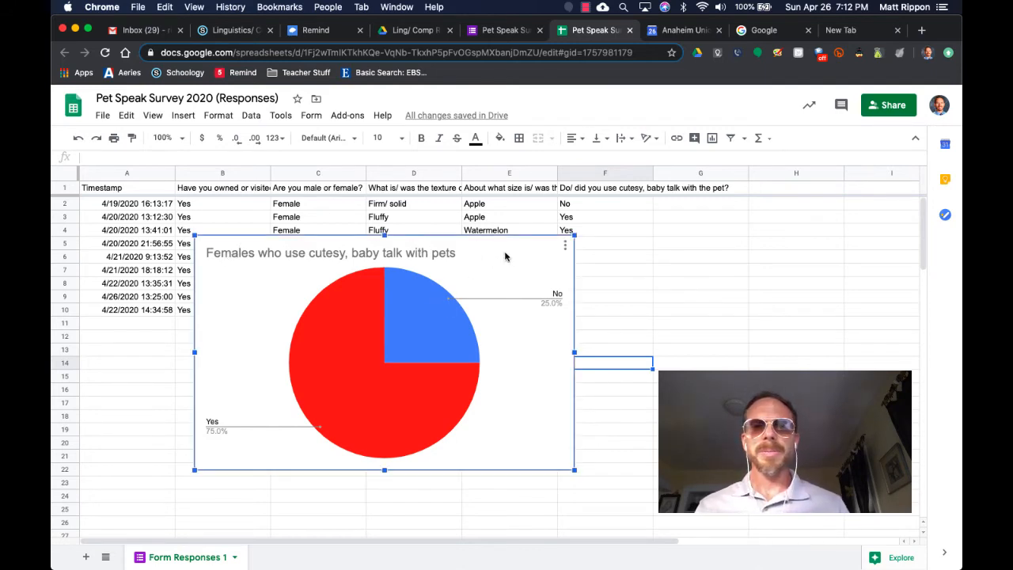
drag(504, 256, 406, 361)
scroll(582, 360, down, 1)
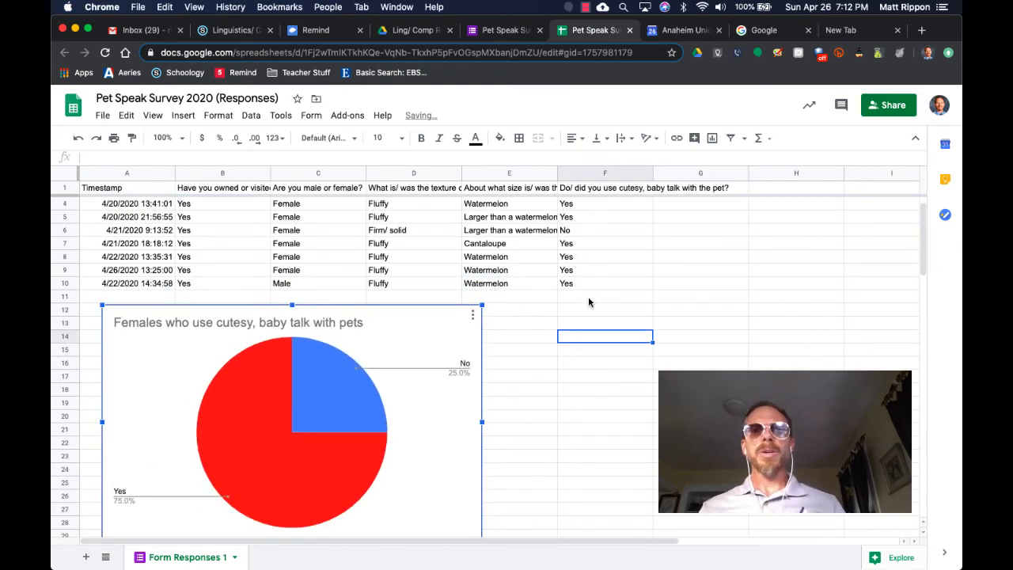
scroll(590, 305, up, 1)
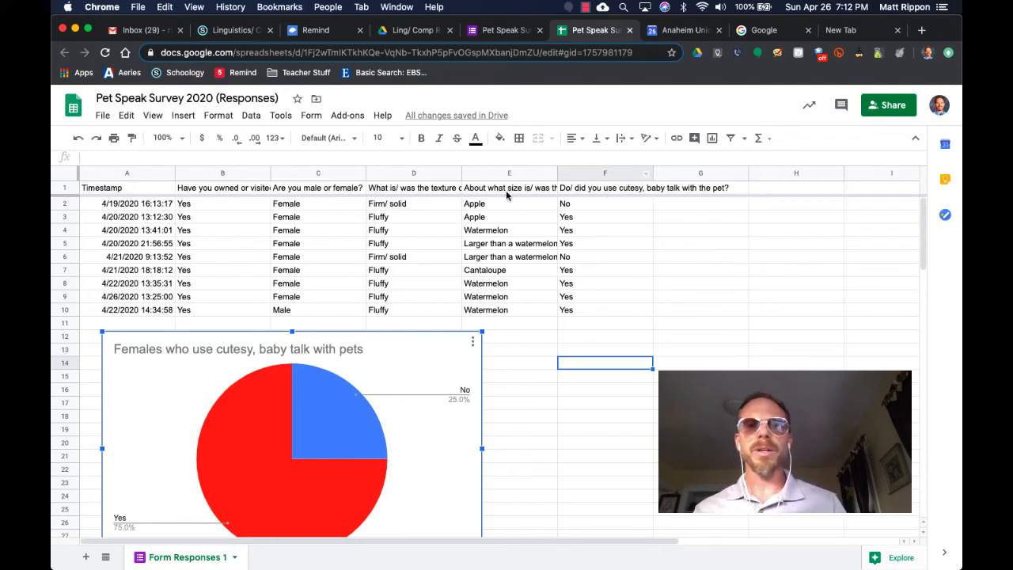
- Sort the sheet A → Z by column D, the question on the pet's texture
click(389, 173)
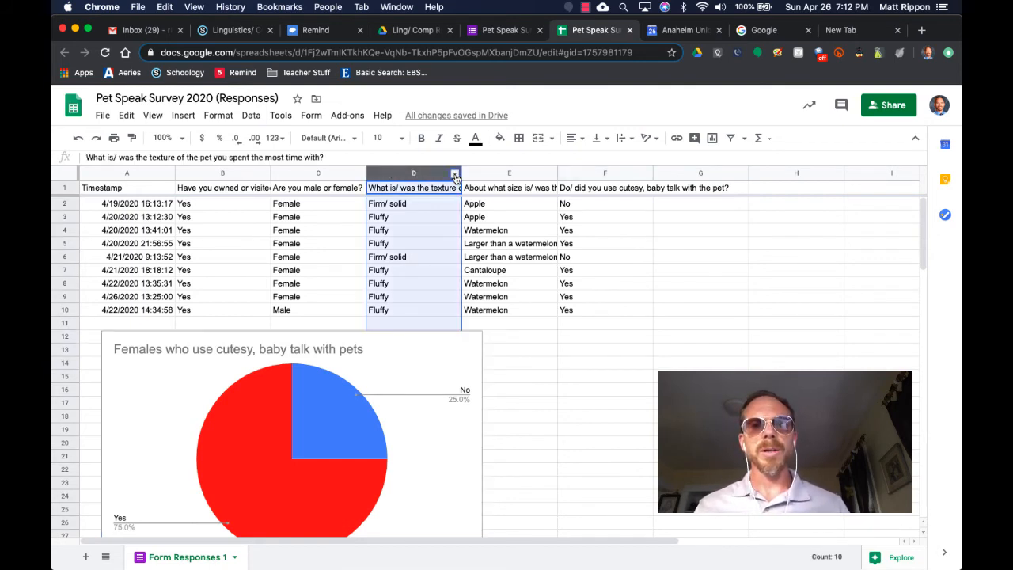
click(455, 175)
click(492, 410)
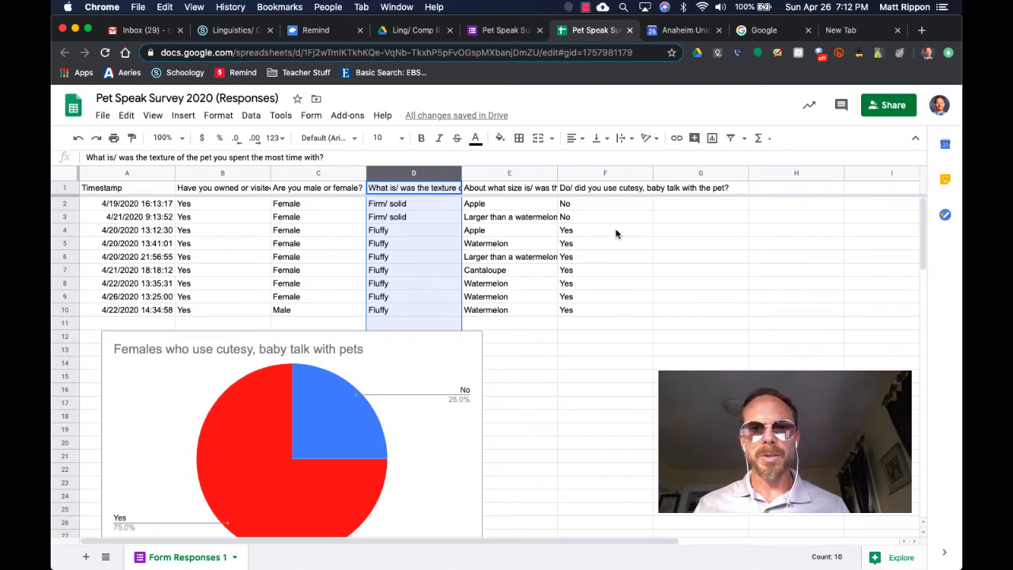
- Insert a pie chart of the fluffy pet owners' baby talk answers in F4:F10
drag(617, 230, 633, 315)
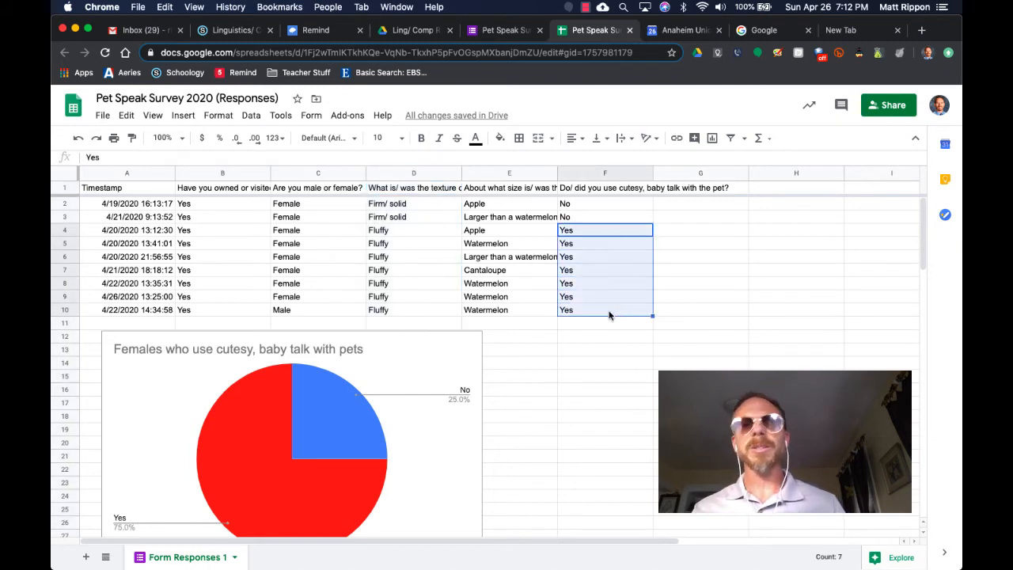
right_click(609, 314)
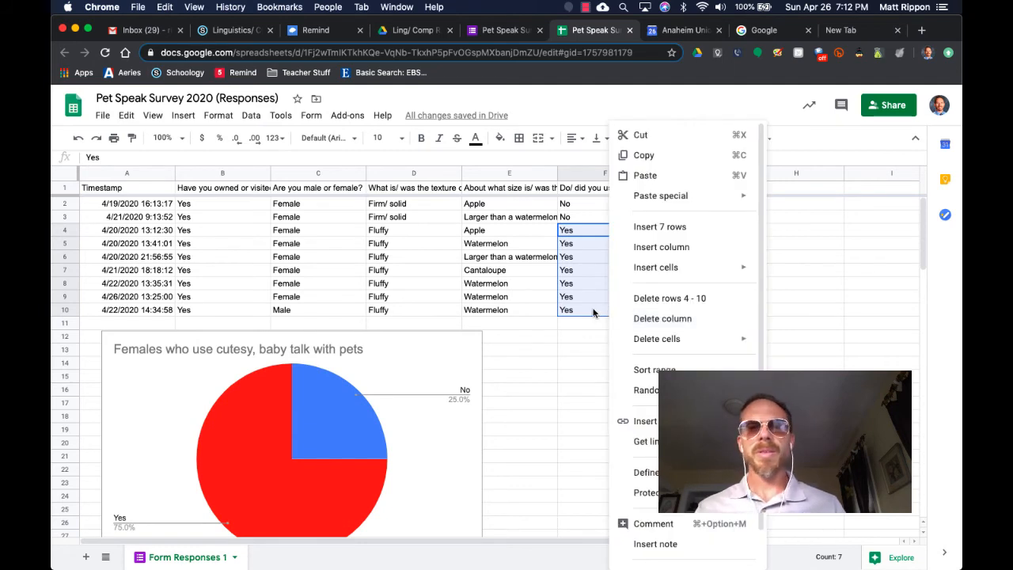
click(591, 310)
drag(591, 309, 591, 234)
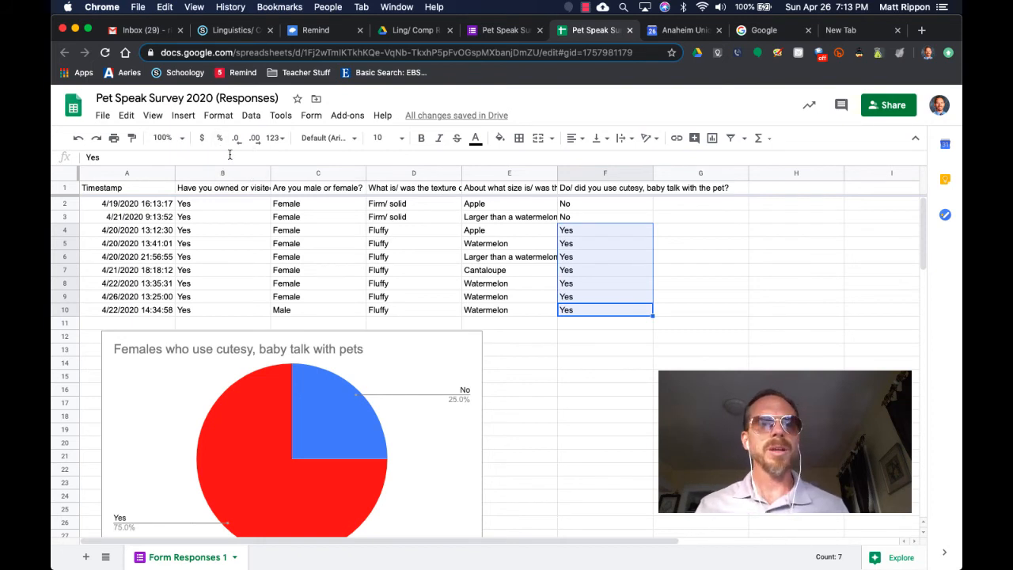
click(180, 116)
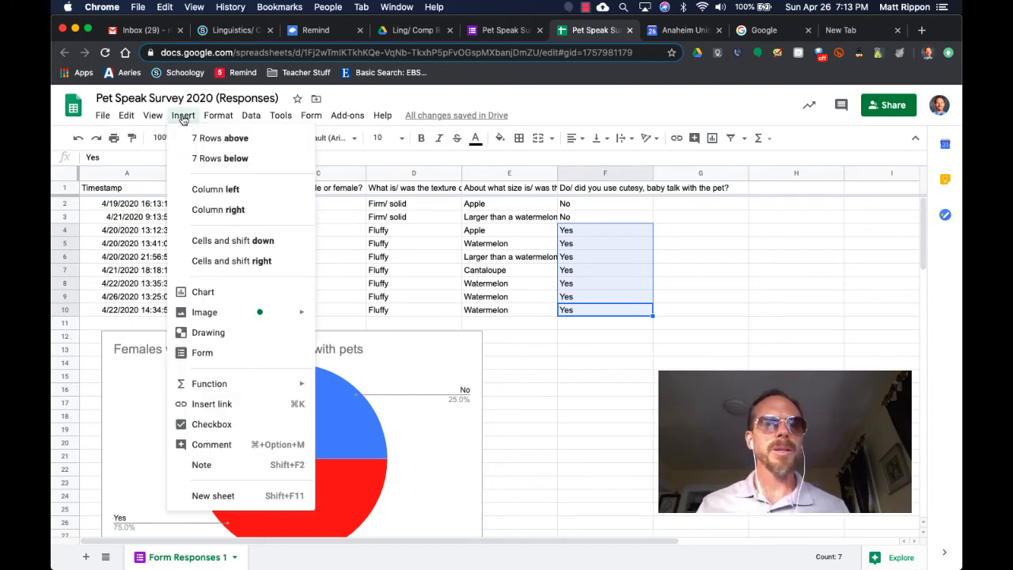
click(203, 295)
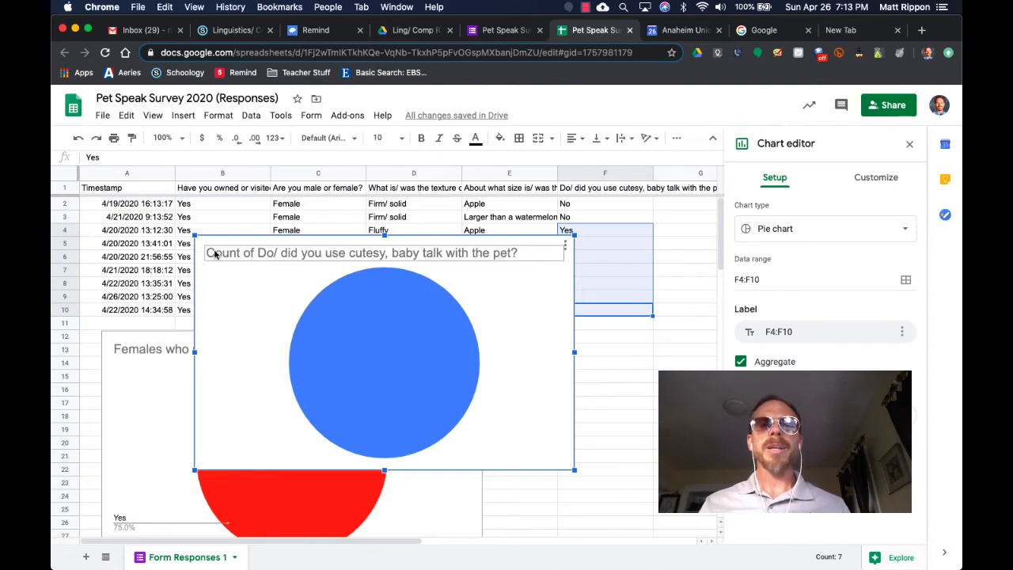
- Change the new pie chart's title to "Use of cutesy, baby talk with fluffy pets"
click(208, 253)
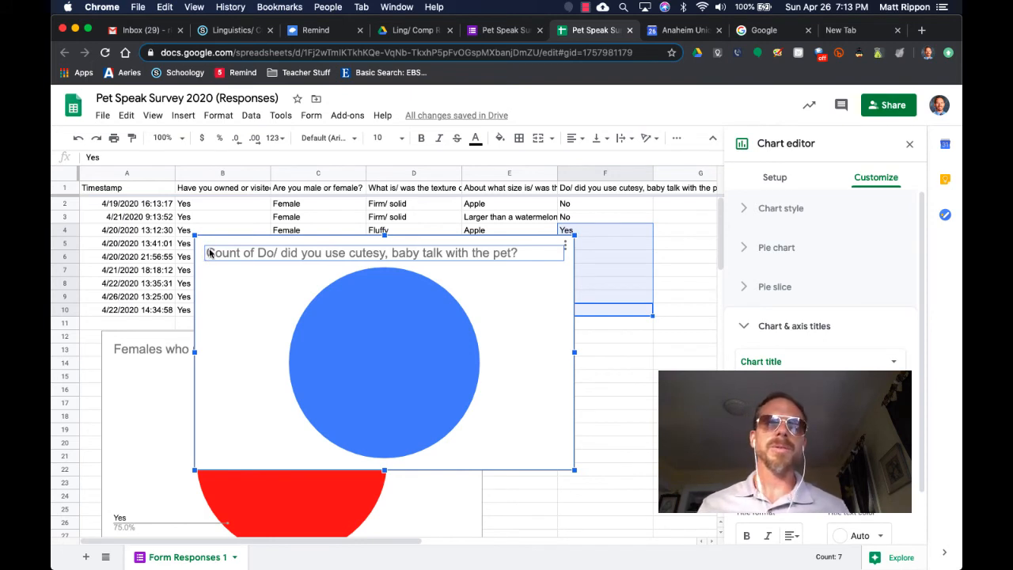
click(209, 251)
double_click(209, 251)
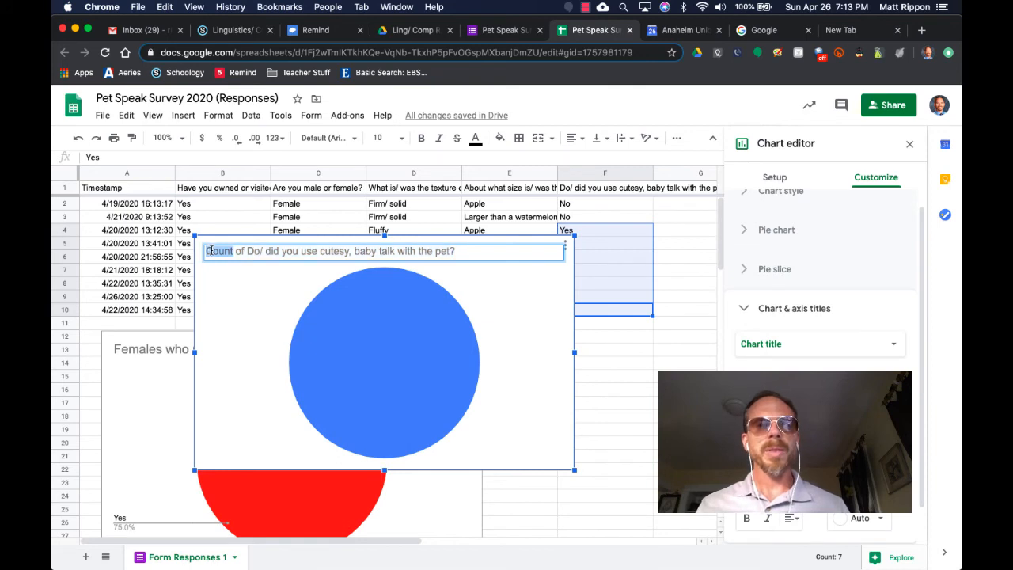
drag(209, 250, 297, 251)
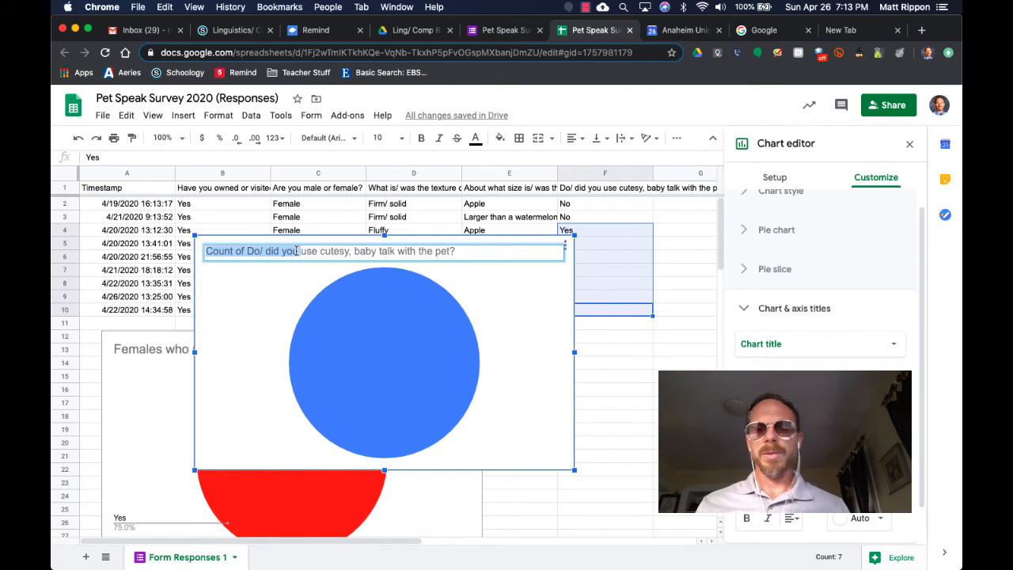
key(BackSpace)
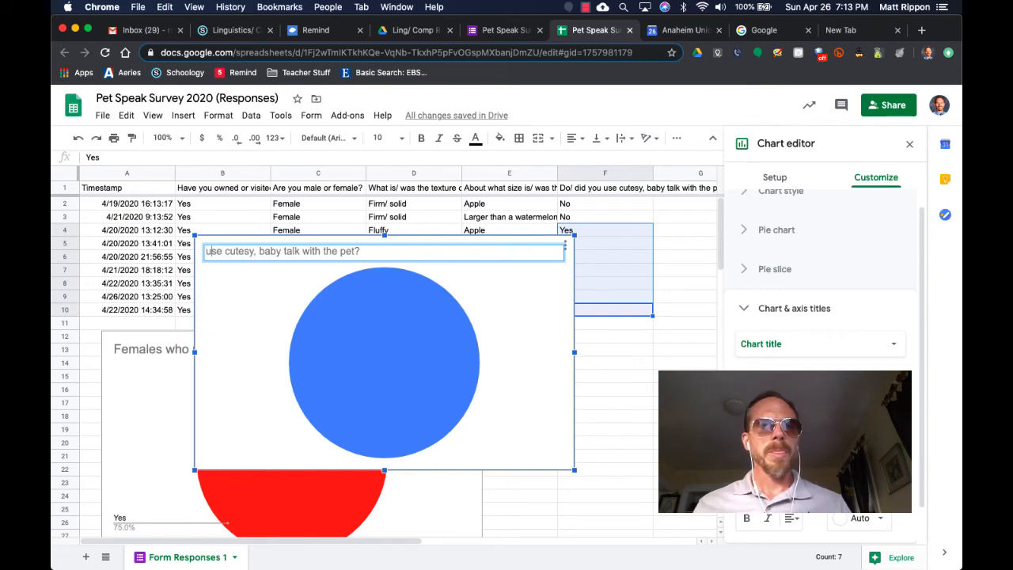
key(Delete)
text(Use)
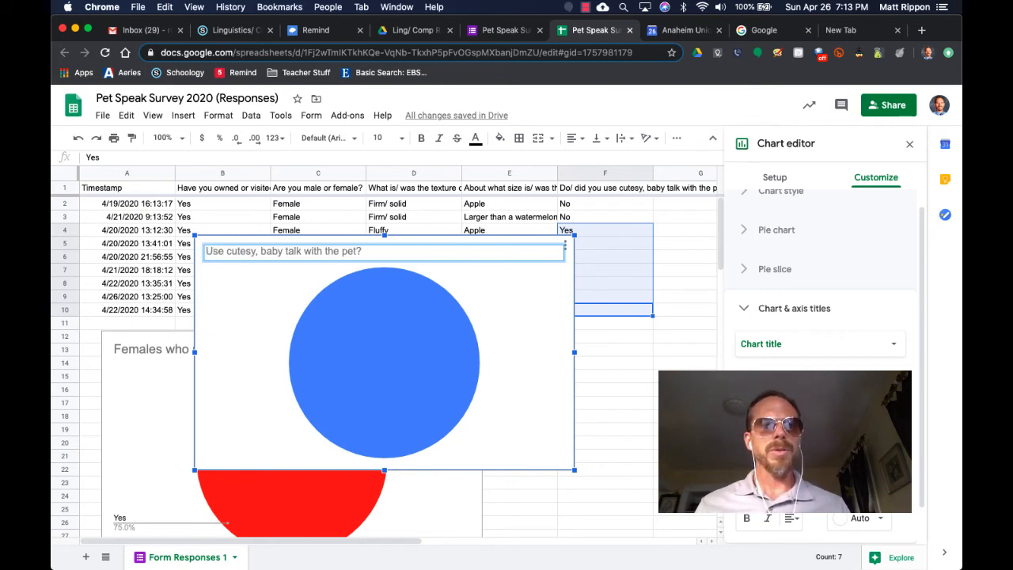
text( of)
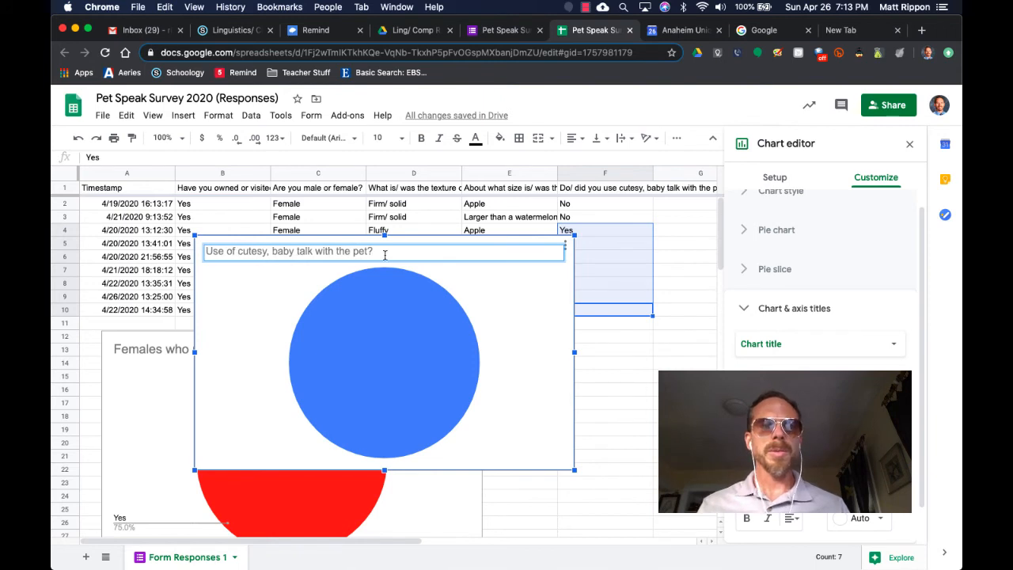
double_click(343, 250)
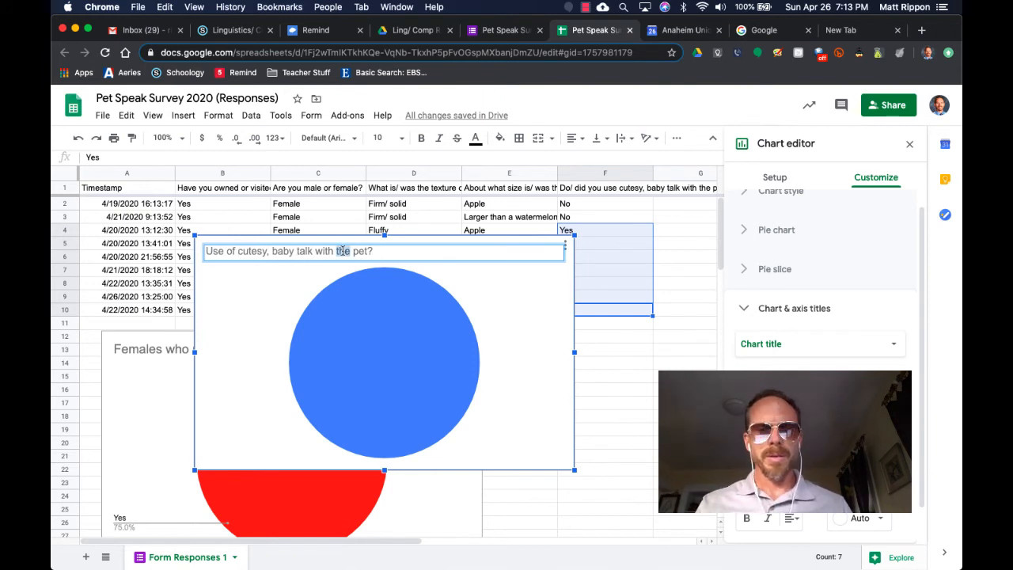
text(fluf)
text(f)
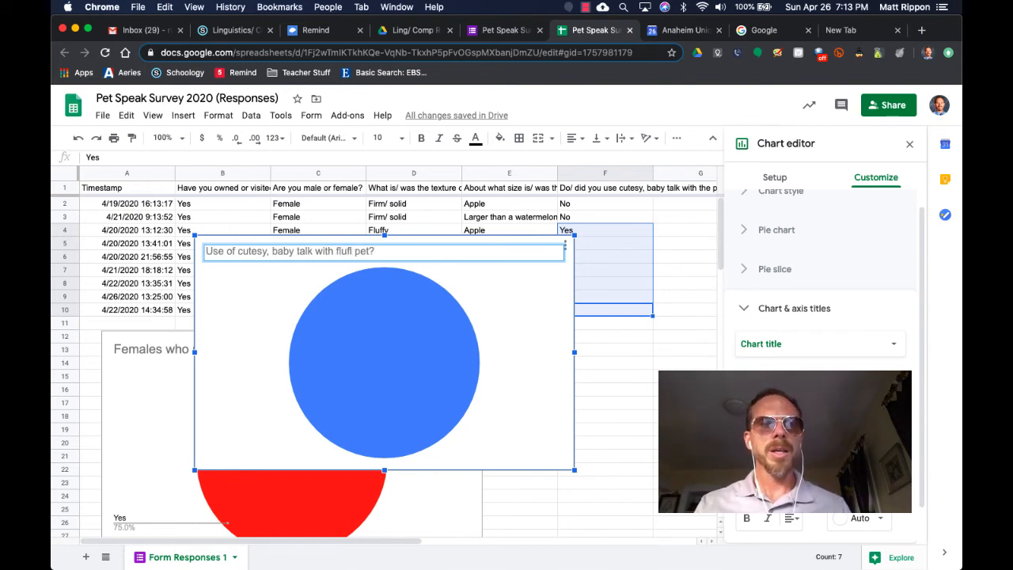
text(y)
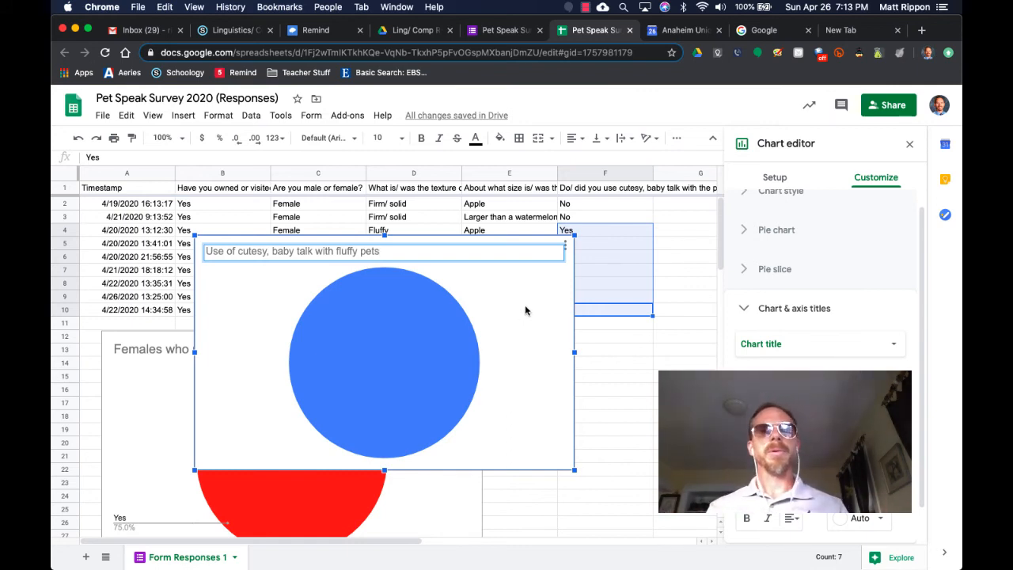
click(524, 310)
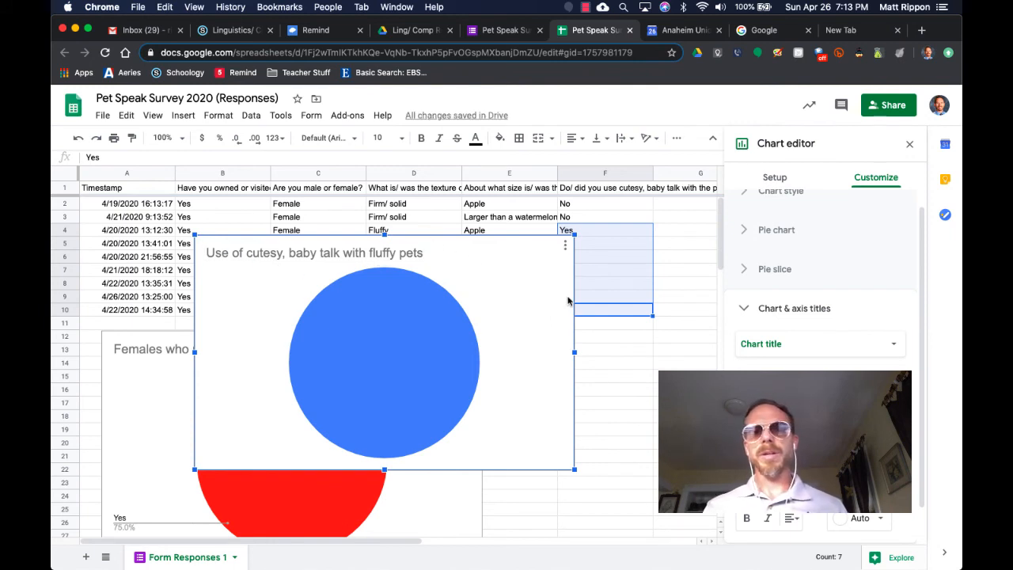
- Move the fluffy pets chart below the data, directly to the right of the females chart
drag(530, 261, 839, 368)
scroll(685, 276, down, 1)
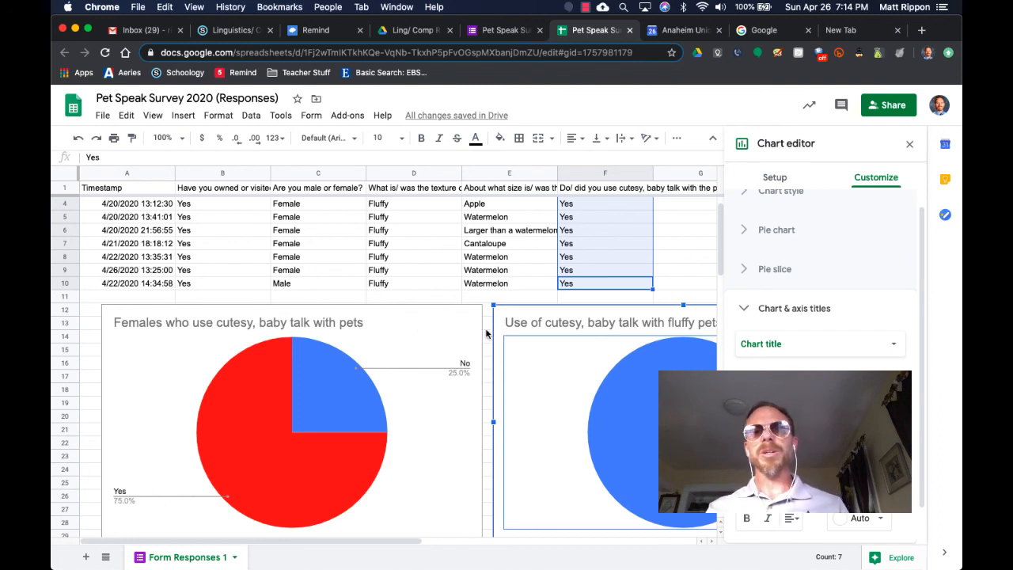
scroll(488, 346, down, 2)
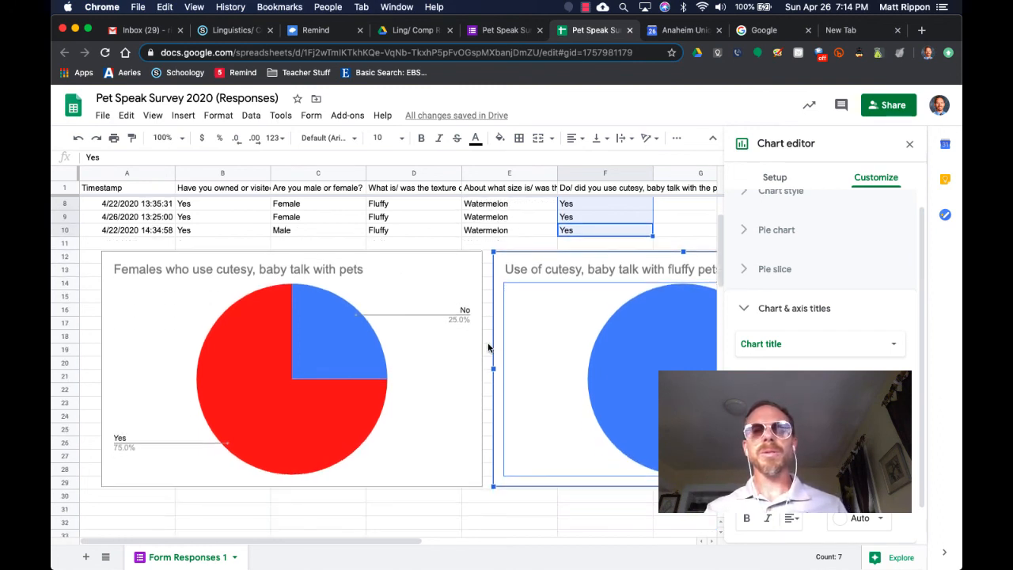
scroll(487, 346, down, 2)
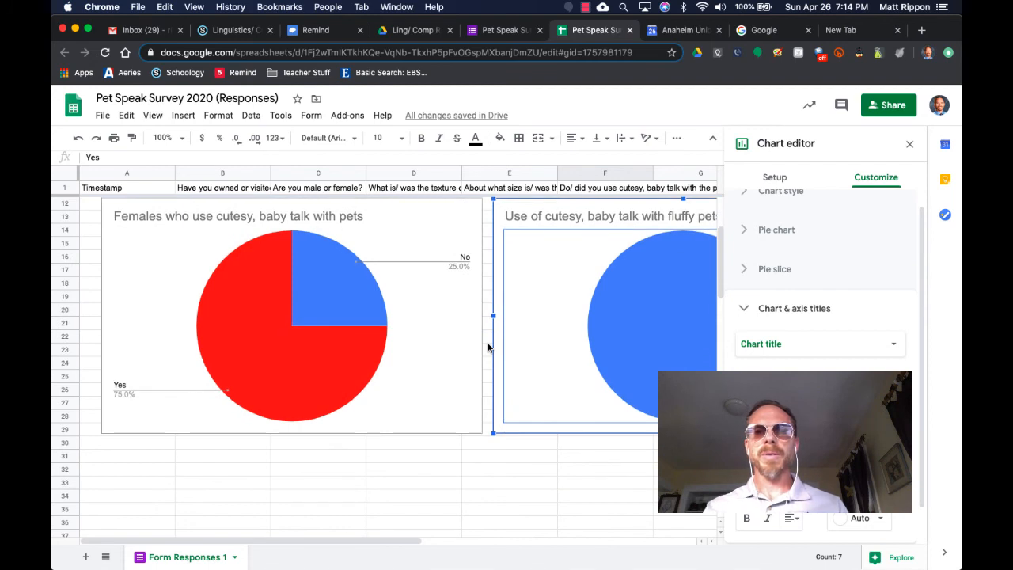
scroll(488, 346, up, 5)
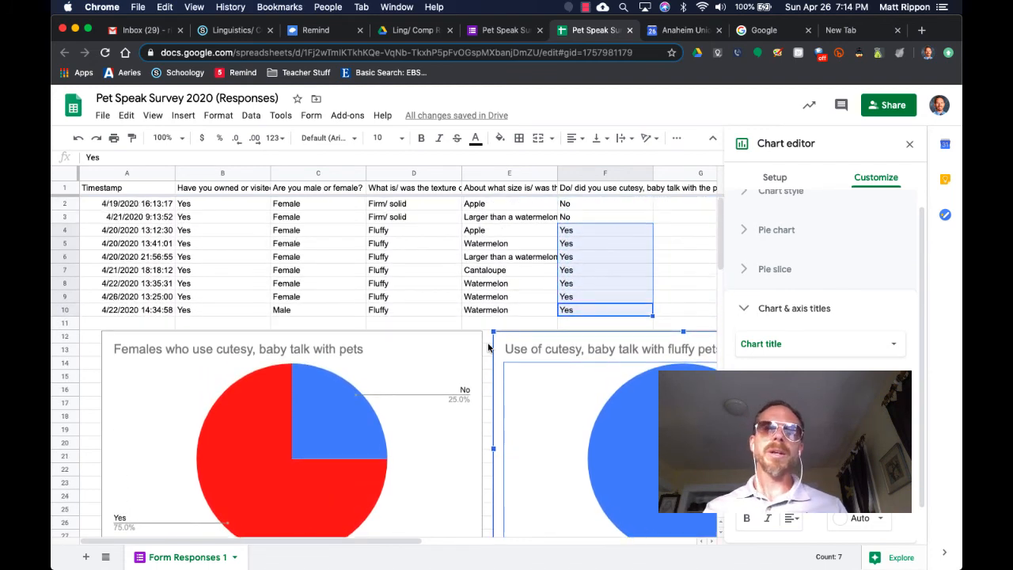